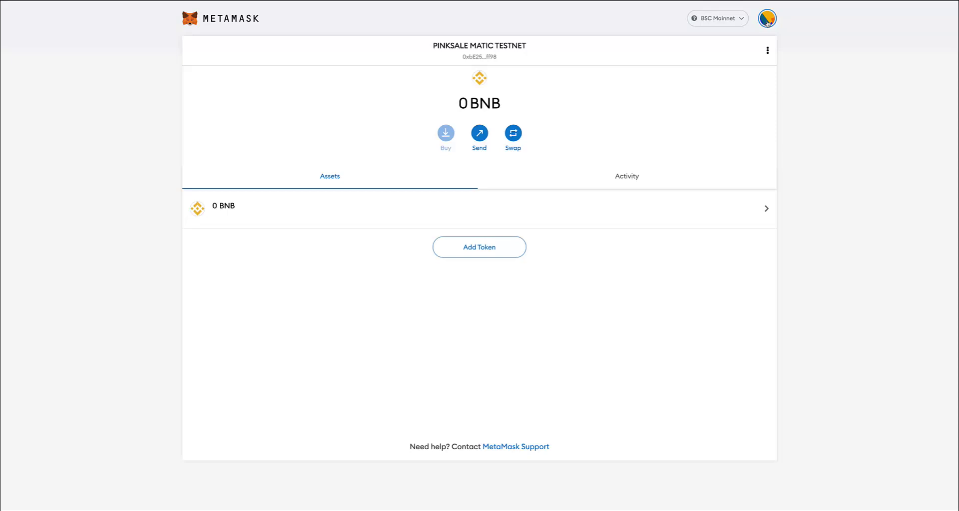
Step: Open the wallet's network settings and start adding a new custom network
{"action": "left_click", "coordinate": [768, 23]}
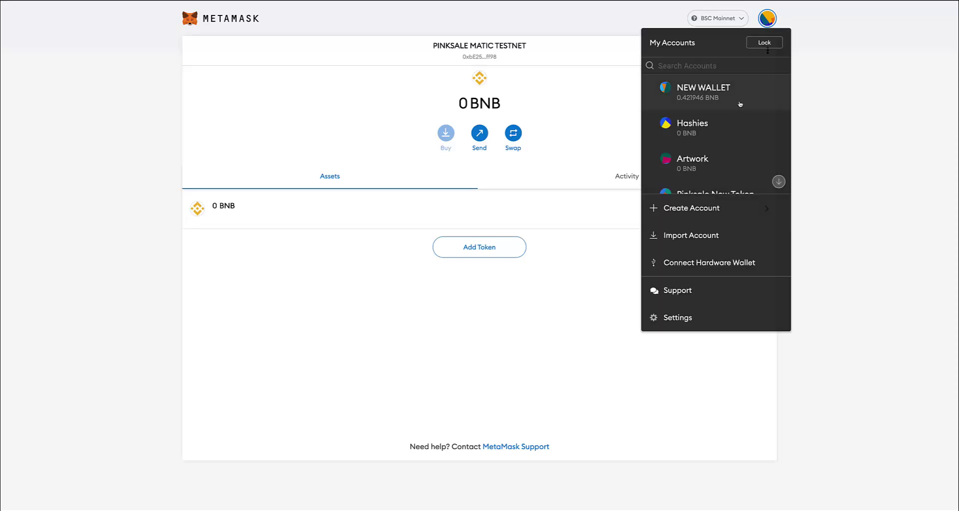
{"action": "left_click", "coordinate": [677, 318]}
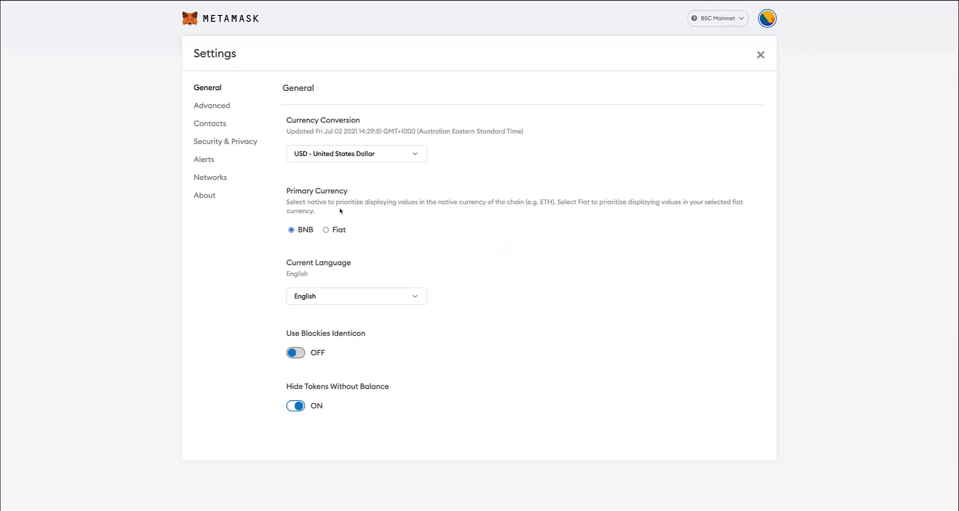
{"action": "left_click", "coordinate": [215, 181]}
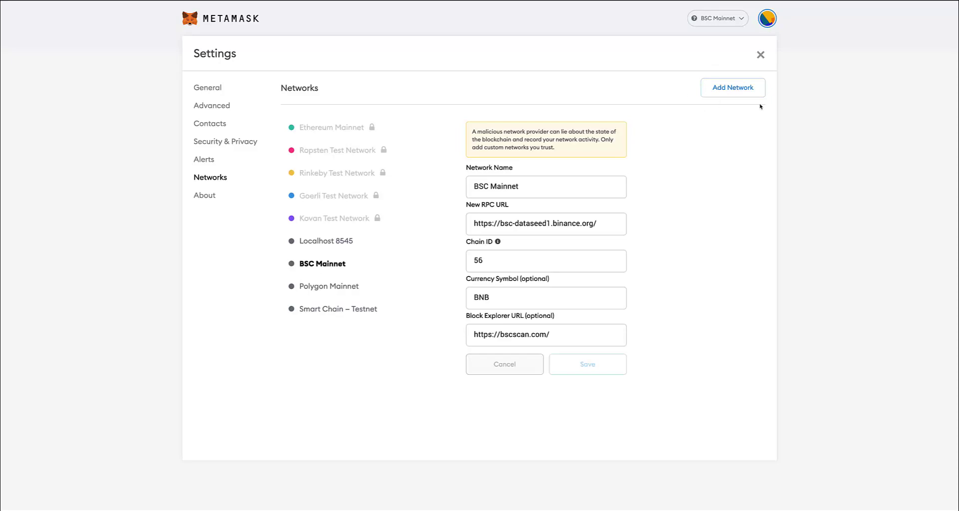
{"action": "left_click", "coordinate": [724, 91]}
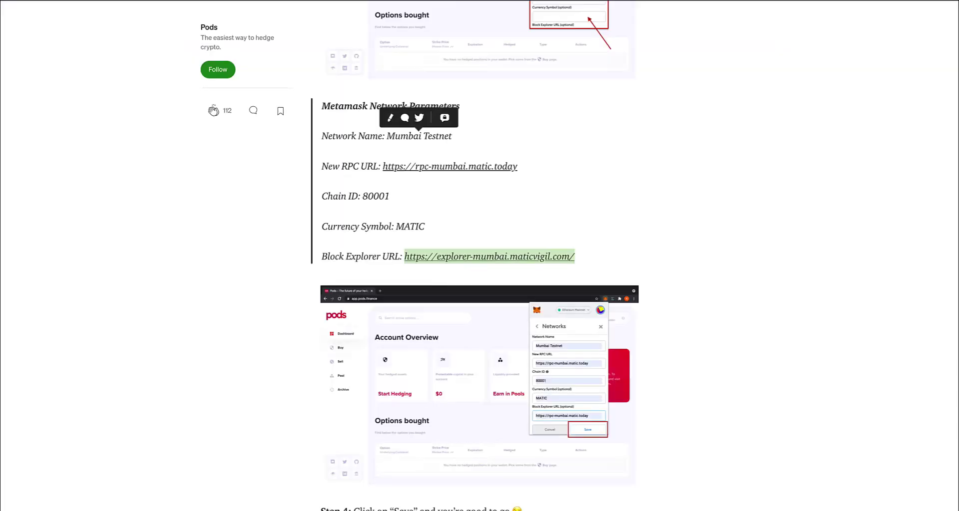
Step: Copy the network name "Mumbai Testnet" from the Pods article and enter it as the new network's name
{"action": "left_click", "coordinate": [629, 124]}
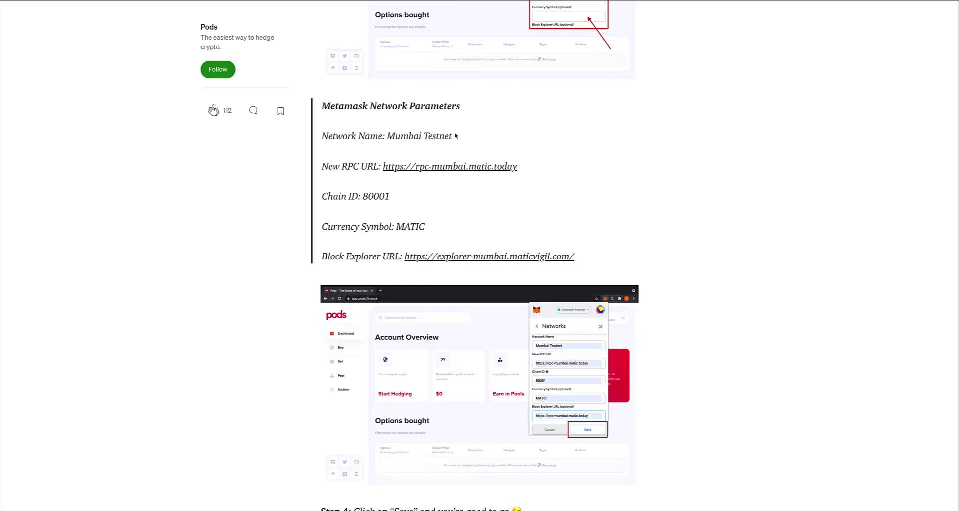
{"action": "left_click_drag", "start_coordinate": [452, 136], "coordinate": [388, 135]}
{"action": "right_click", "coordinate": [399, 136]}
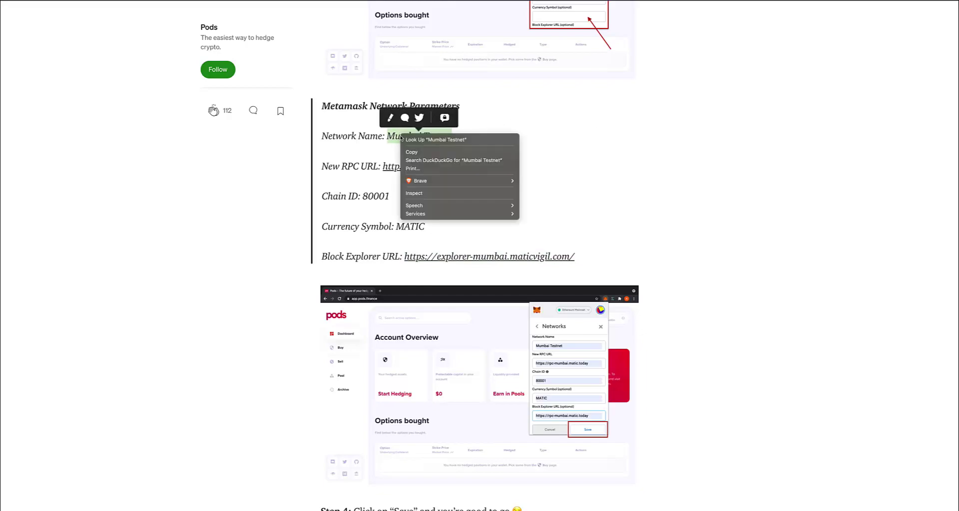
{"action": "left_click", "coordinate": [434, 150]}
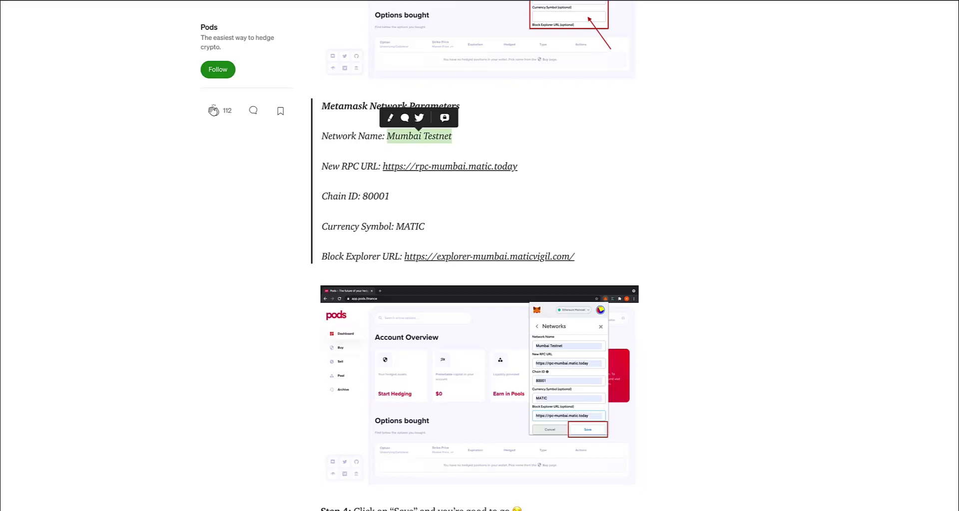
{"action": "key", "text": "alt+Tab"}
{"action": "right_click", "coordinate": [501, 178]}
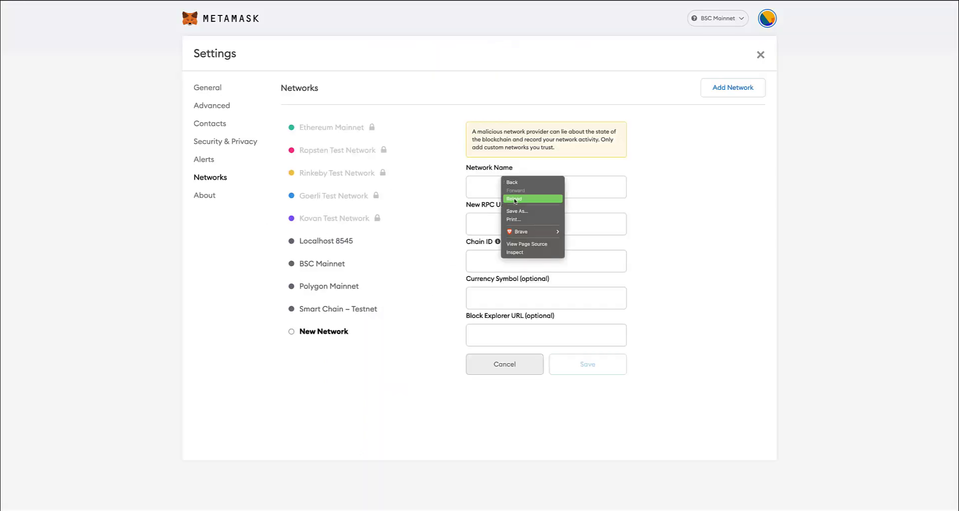
{"action": "left_click", "coordinate": [486, 183]}
{"action": "right_click", "coordinate": [485, 183]}
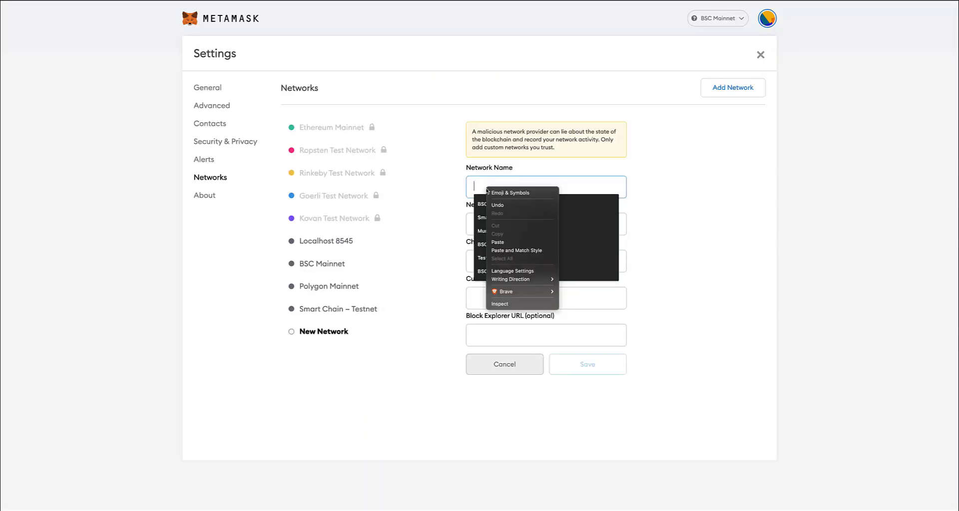
{"action": "left_click", "coordinate": [567, 185]}
{"action": "right_click", "coordinate": [567, 185]}
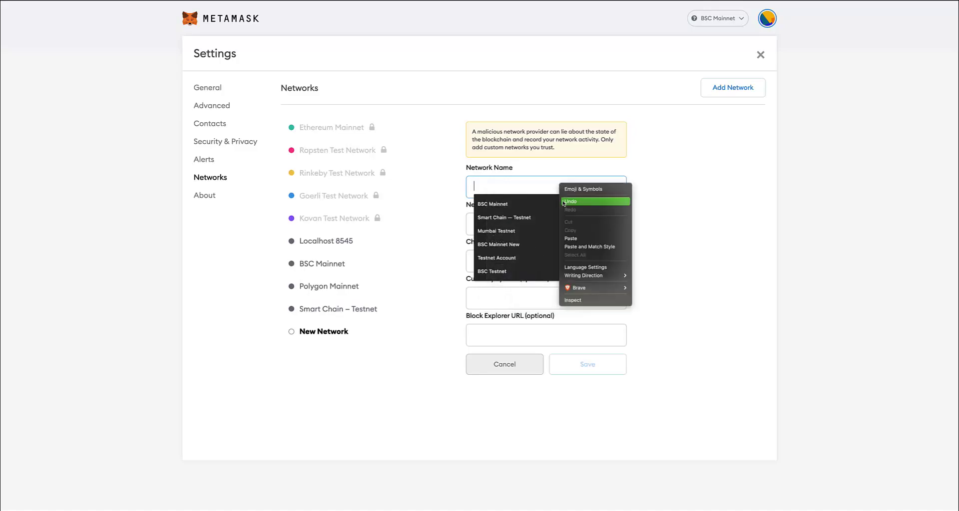
{"action": "left_click", "coordinate": [572, 238]}
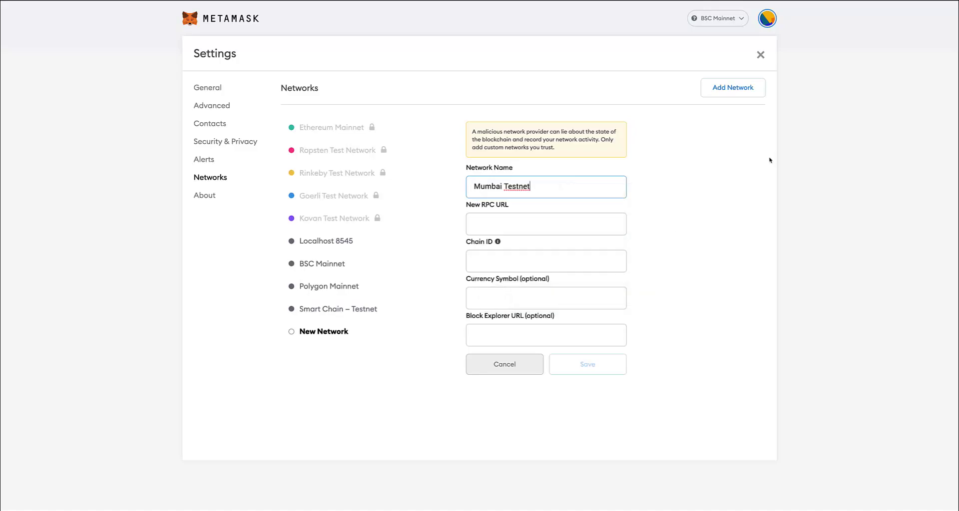
{"action": "key", "text": "ctrl+Tab"}
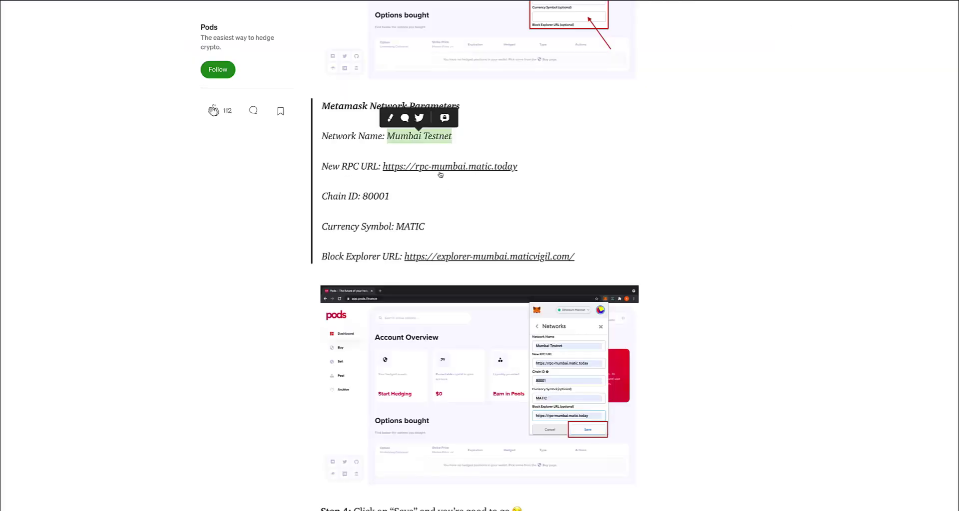
{"action": "right_click", "coordinate": [440, 172]}
{"action": "left_click", "coordinate": [443, 220]}
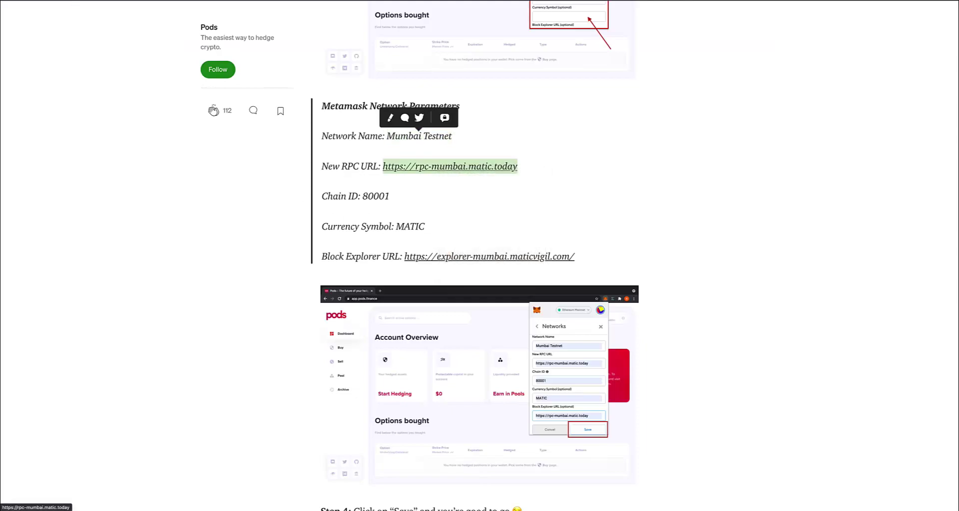
{"action": "key", "text": "ctrl+shift+Tab"}
{"action": "right_click", "coordinate": [520, 220]}
{"action": "left_click", "coordinate": [532, 274]}
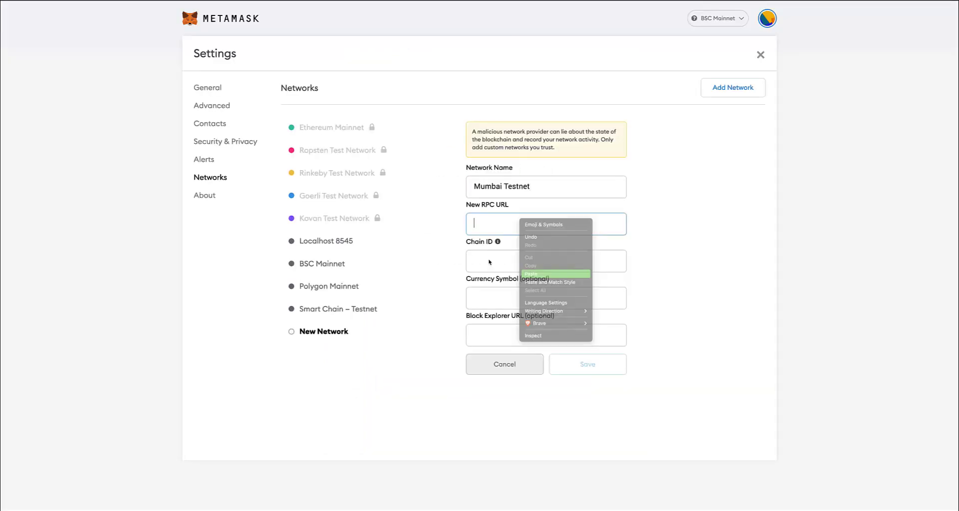
Step: Set the new network's chain ID to 80001 and its currency symbol to MATIC
{"action": "left_click", "coordinate": [487, 260]}
{"action": "left_click", "coordinate": [487, 304]}
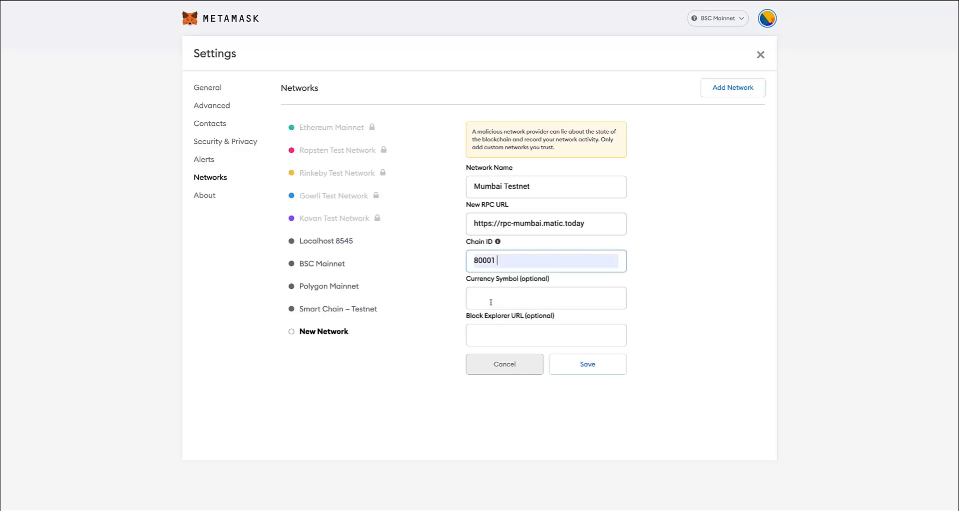
{"action": "left_click", "coordinate": [495, 293]}
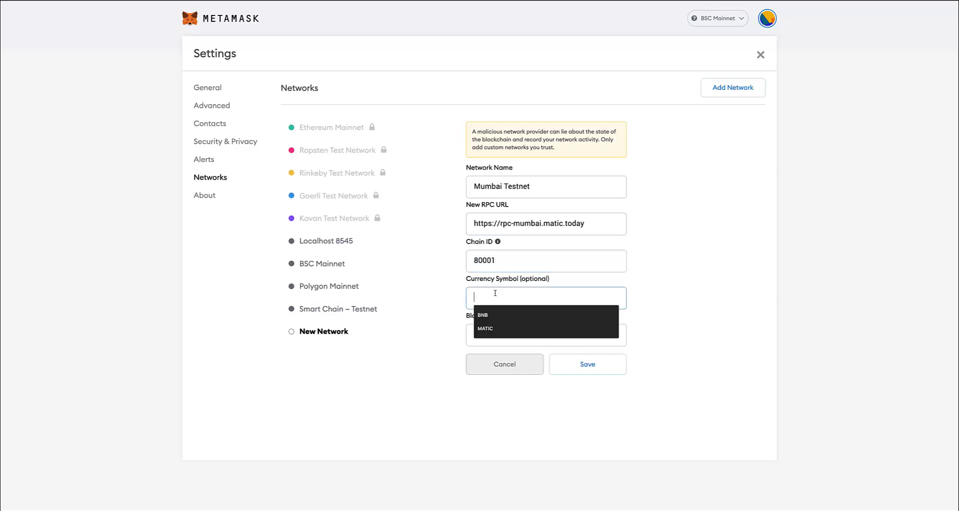
{"action": "type", "text": "MATIC"}
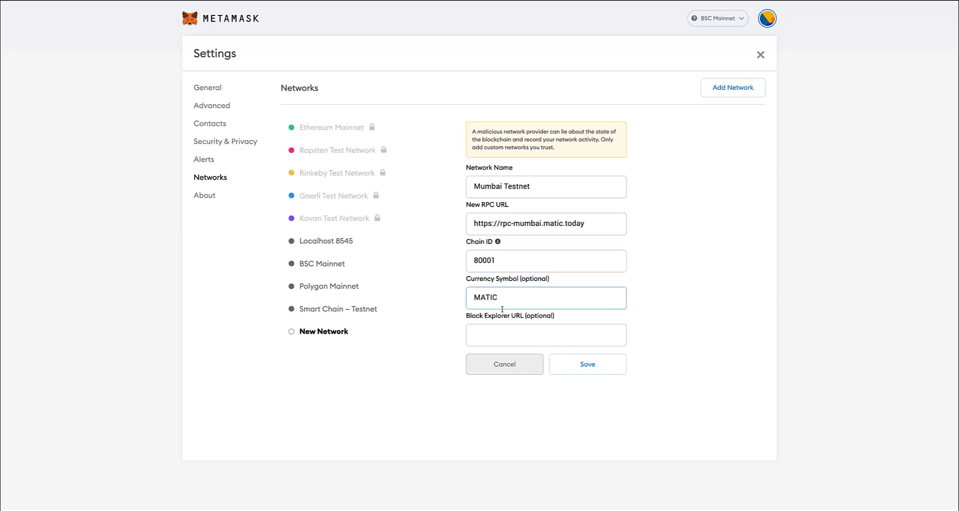
{"action": "left_click", "coordinate": [499, 335]}
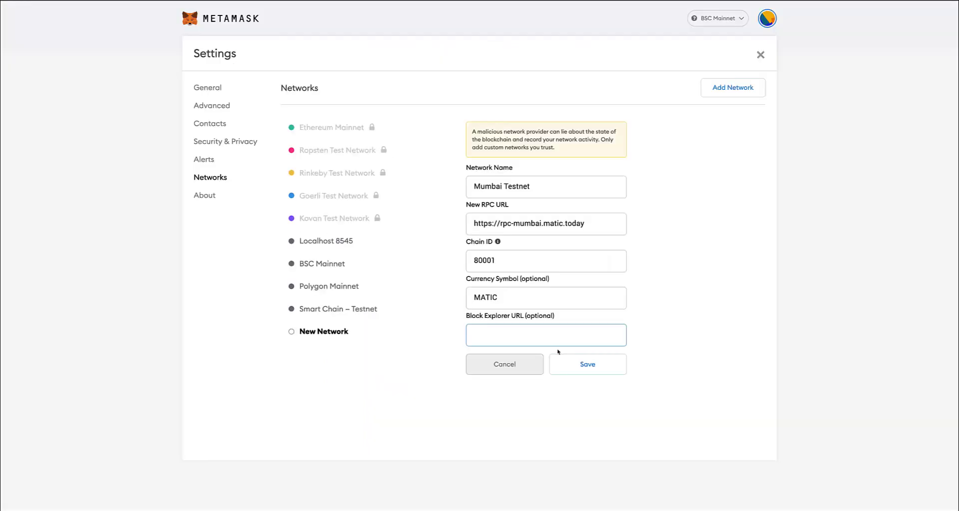
{"action": "right_click", "coordinate": [485, 335]}
{"action": "left_click", "coordinate": [499, 387]}
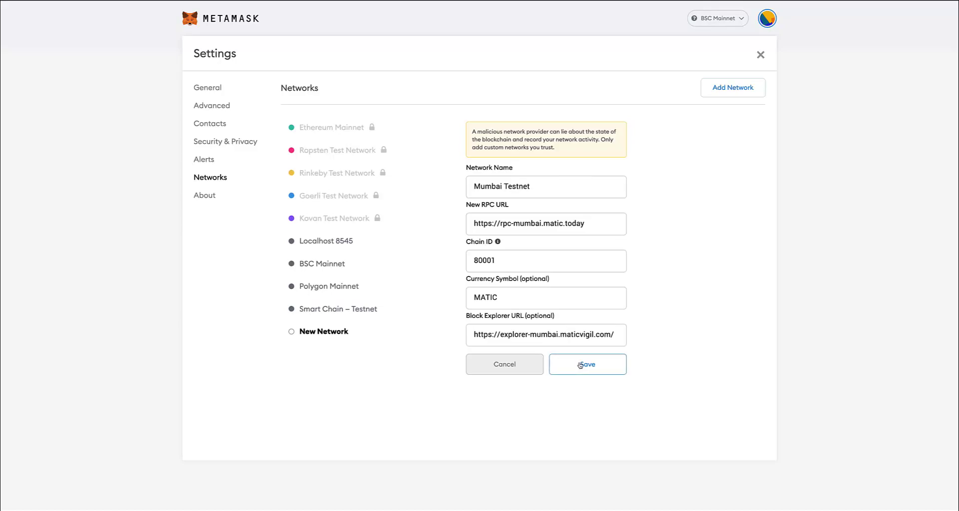
{"action": "left_click", "coordinate": [579, 365]}
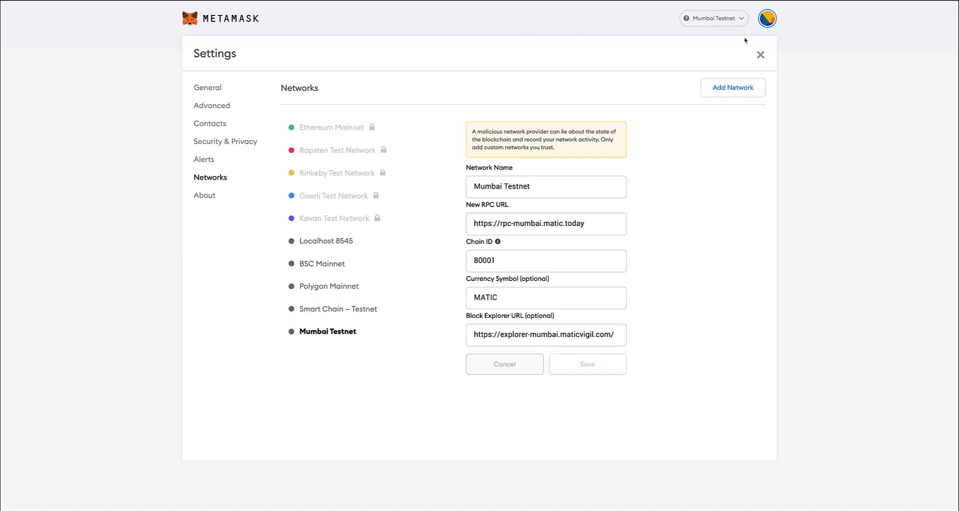
{"action": "left_click", "coordinate": [760, 56]}
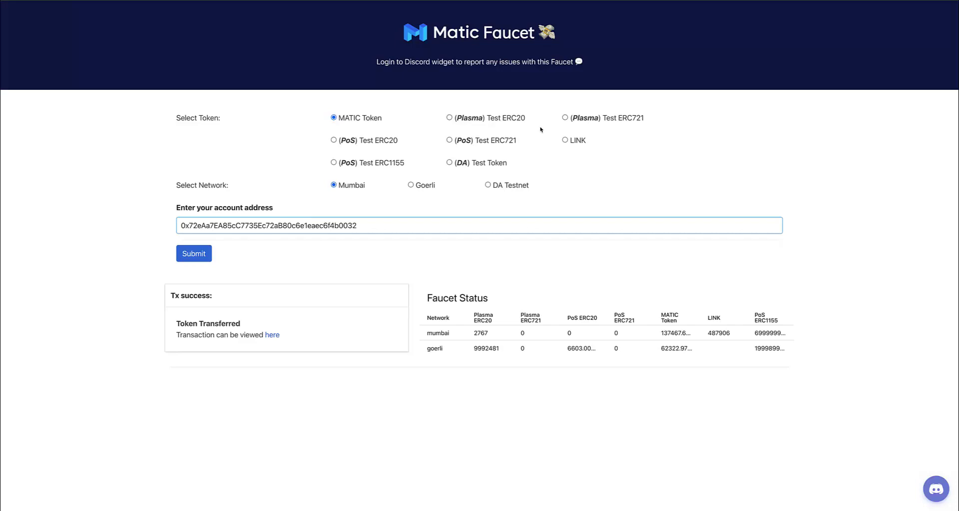
Step: On the Matic Faucet page, replace the account address with the one copied from the PINKSALE MATIC TESTNET wallet account
{"action": "left_click_drag", "start_coordinate": [361, 225], "coordinate": [179, 226]}
{"action": "key", "text": "BackSpace"}
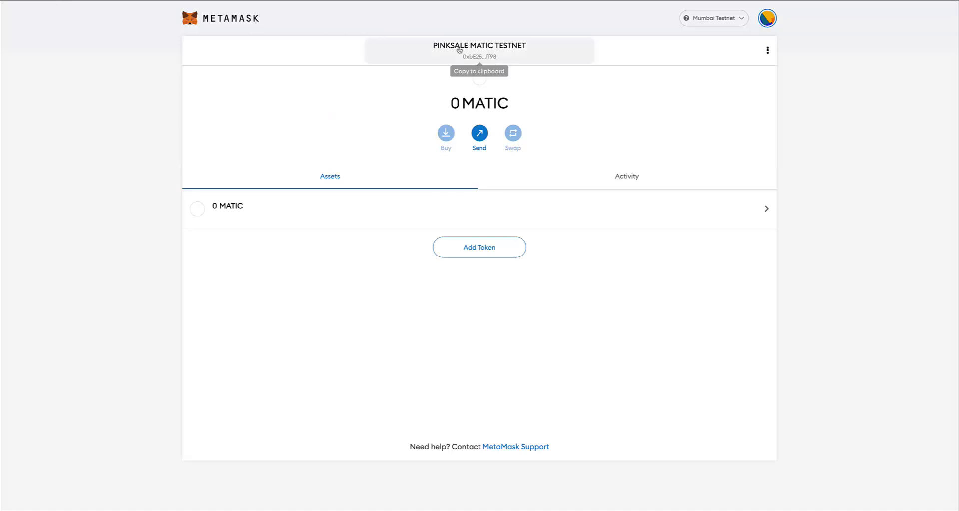
{"action": "left_click", "coordinate": [485, 60]}
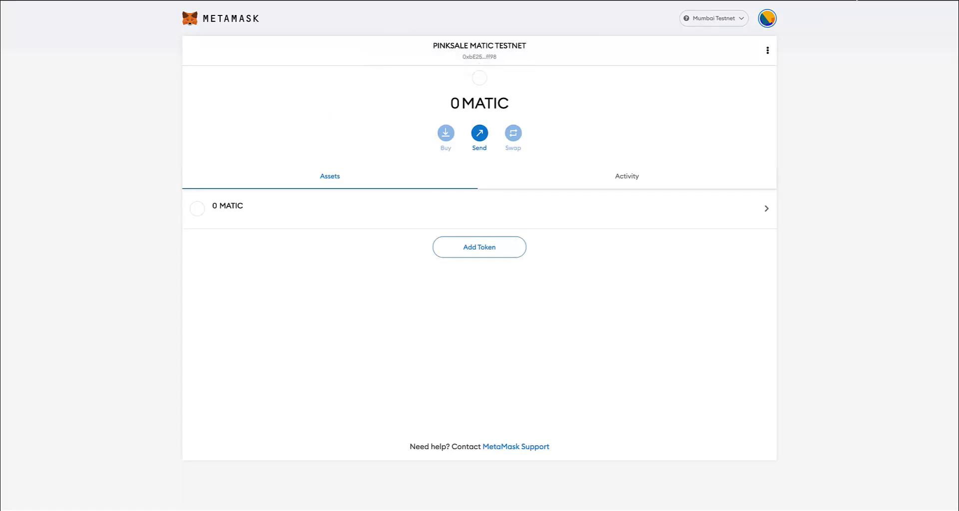
{"action": "key", "text": "alt+Tab"}
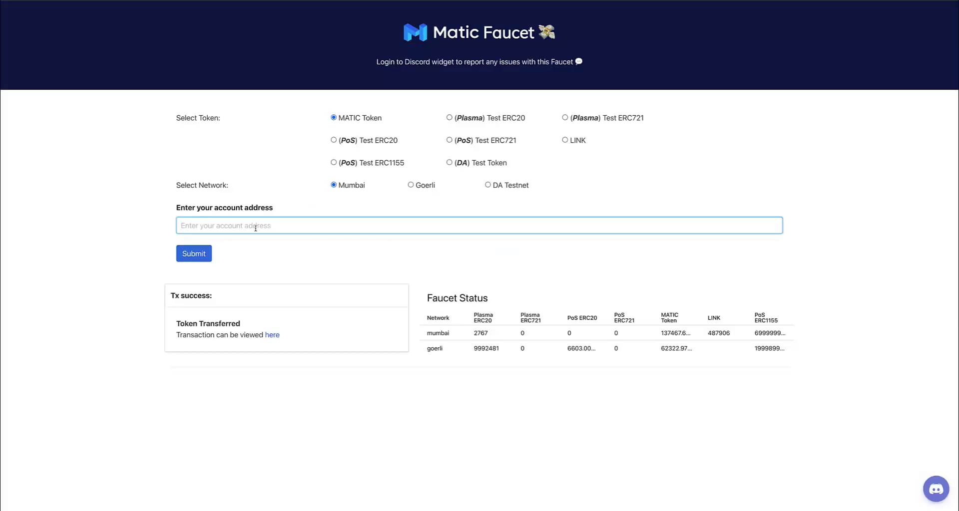
{"action": "right_click", "coordinate": [198, 226]}
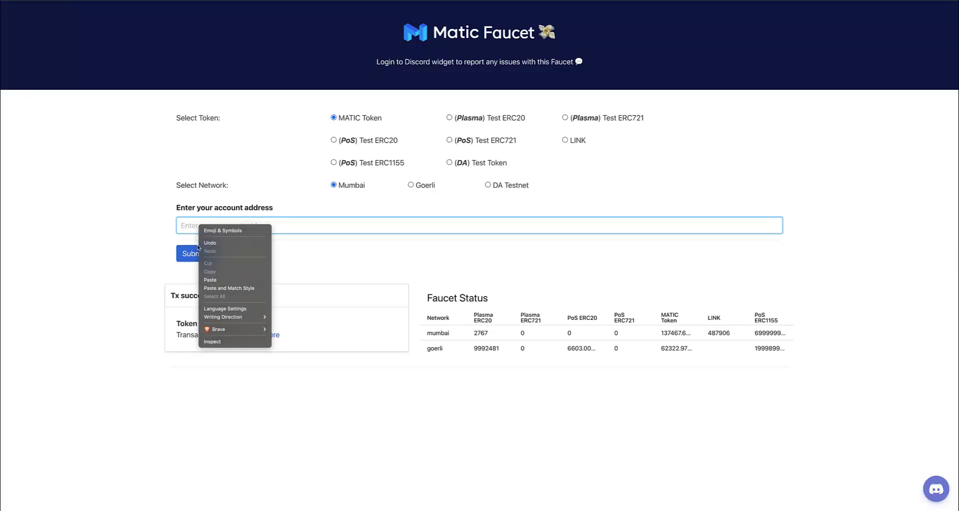
{"action": "left_click", "coordinate": [212, 280]}
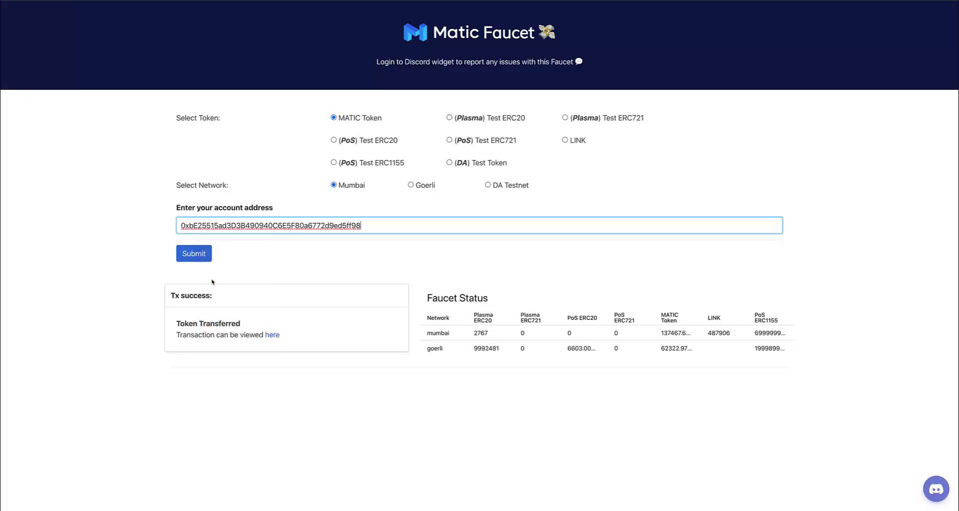
Step: Submit and confirm the faucet request for MATIC tokens on Mumbai, and check the balance in the MetaMask wallet
{"action": "left_click", "coordinate": [194, 255]}
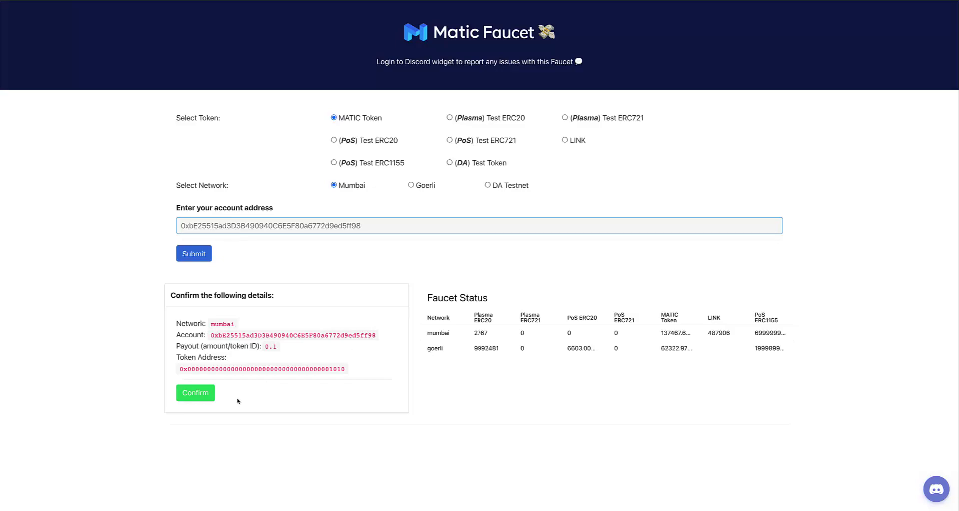
{"action": "left_click", "coordinate": [196, 397]}
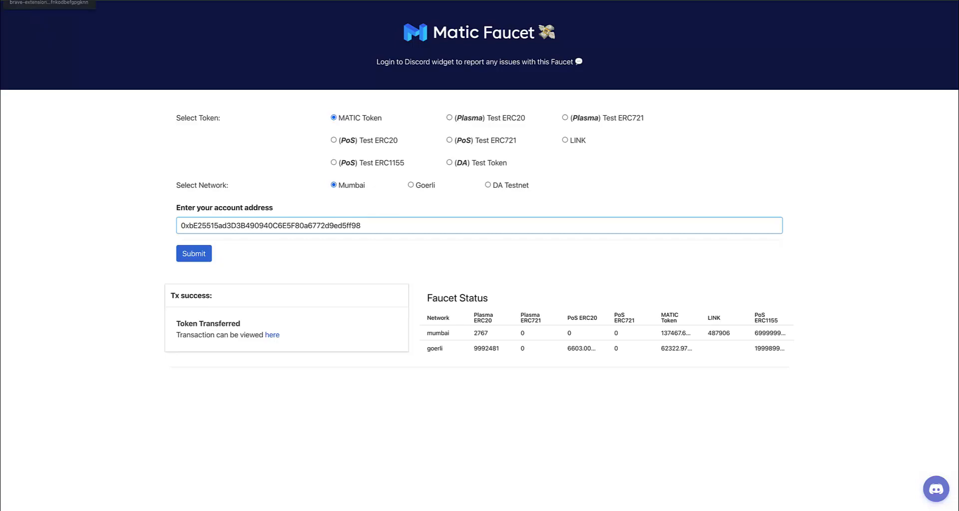
{"action": "left_click", "coordinate": [45, 1]}
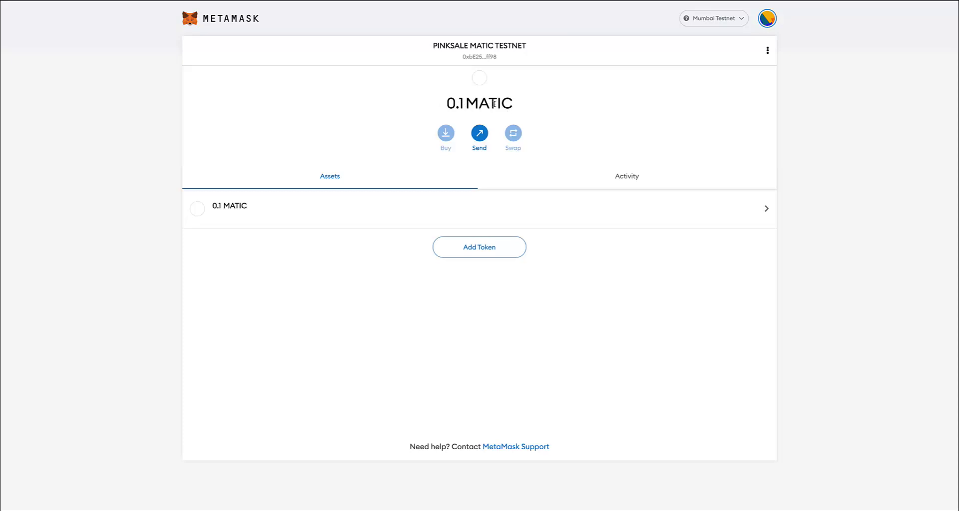
{"action": "mouse_move", "coordinate": [494, 103]}
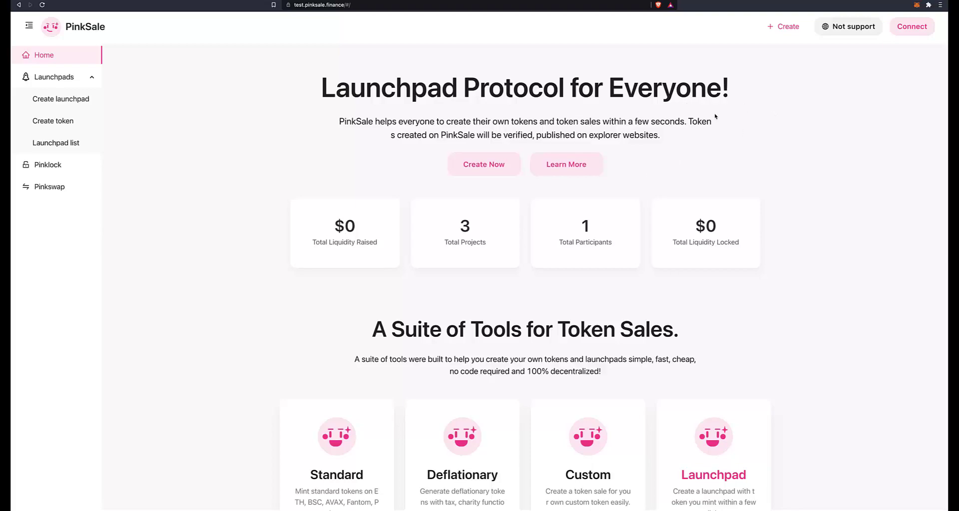
Step: Connect the PinkSale test site to the MetaMask wallet
{"action": "left_click", "coordinate": [910, 29]}
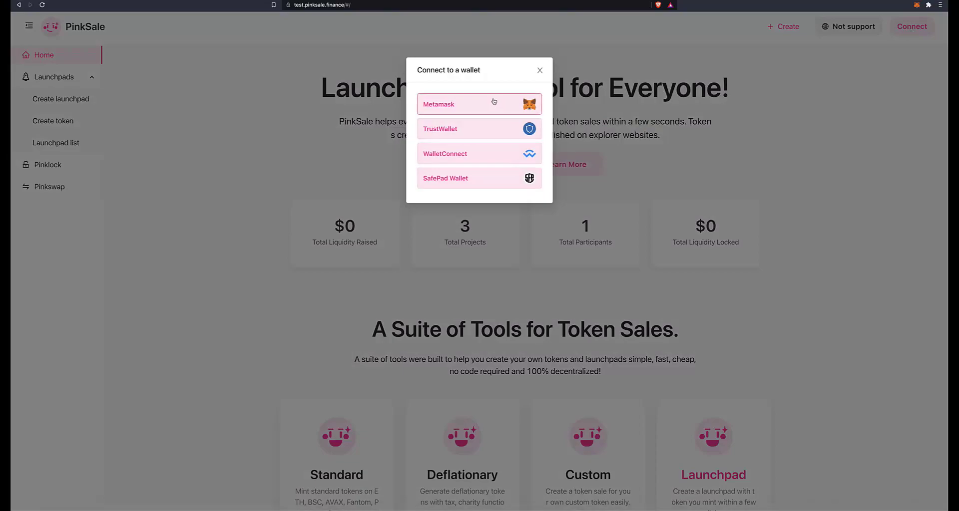
{"action": "left_click", "coordinate": [454, 107]}
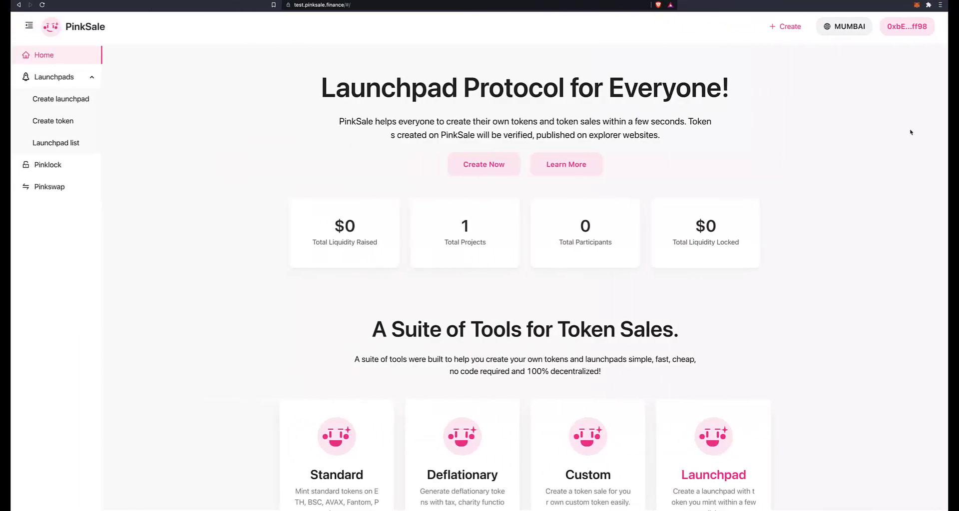
{"action": "mouse_move", "coordinate": [904, 29]}
Step: Start creating a launchpad and open the form for creating a new token
{"action": "mouse_move", "coordinate": [786, 35]}
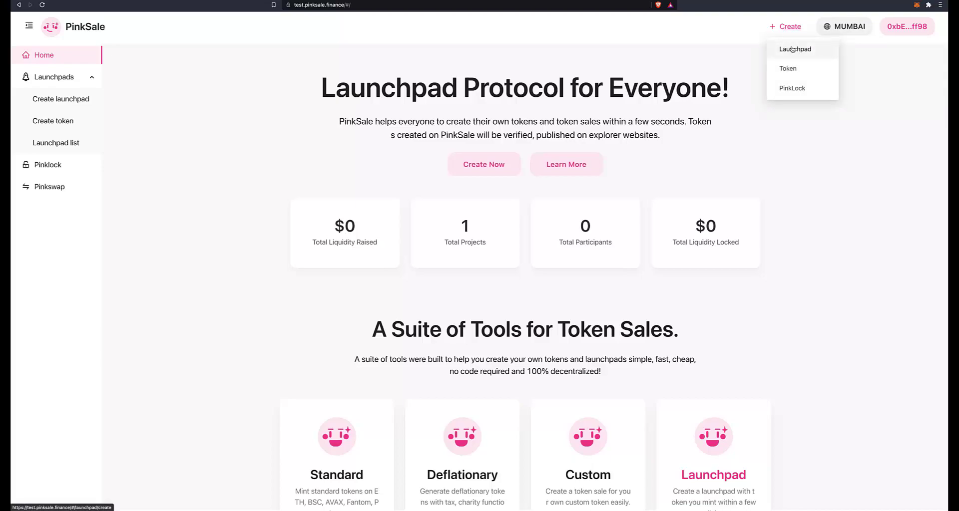
{"action": "left_click", "coordinate": [791, 49]}
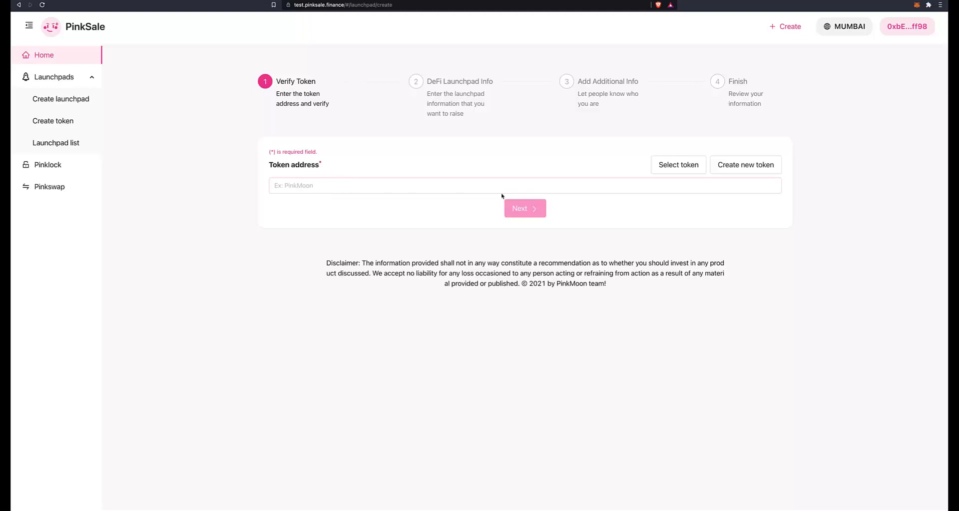
{"action": "left_click", "coordinate": [745, 166]}
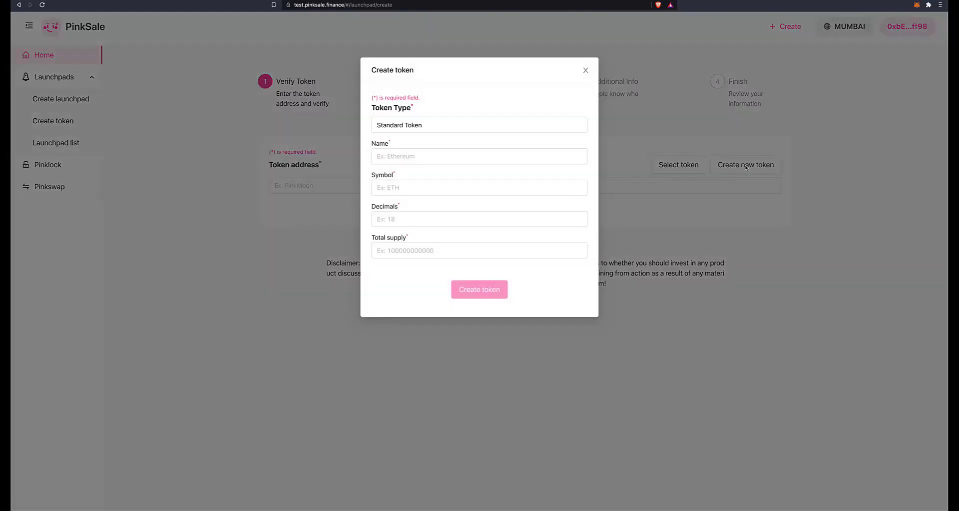
Step: Choose Standard Token as the token type, name the token MATICTEST and give it the symbol MTEST
{"action": "left_click", "coordinate": [428, 131]}
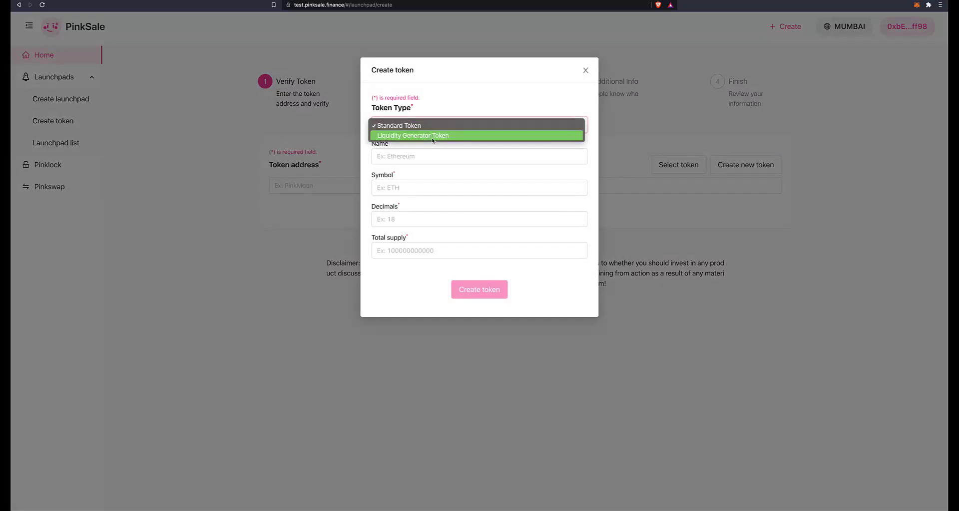
{"action": "left_click", "coordinate": [424, 126]}
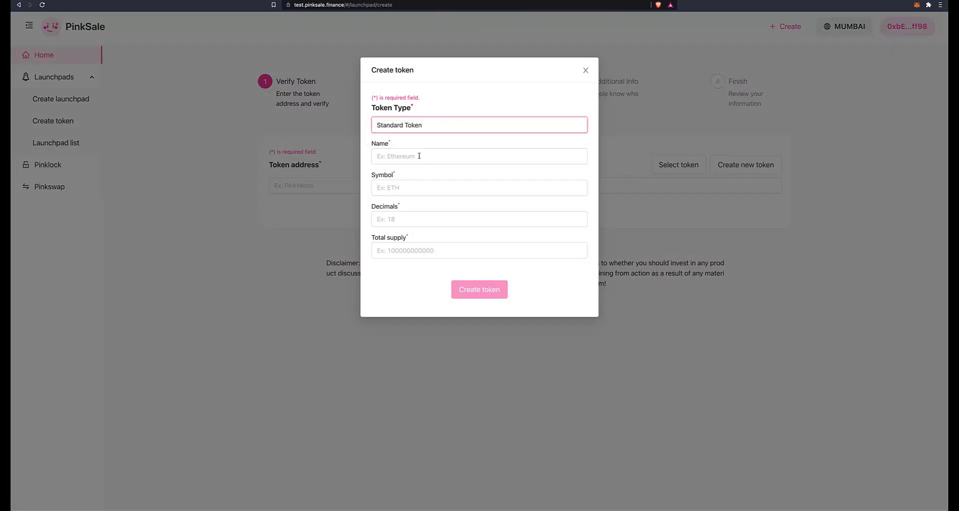
{"action": "left_click", "coordinate": [451, 157]}
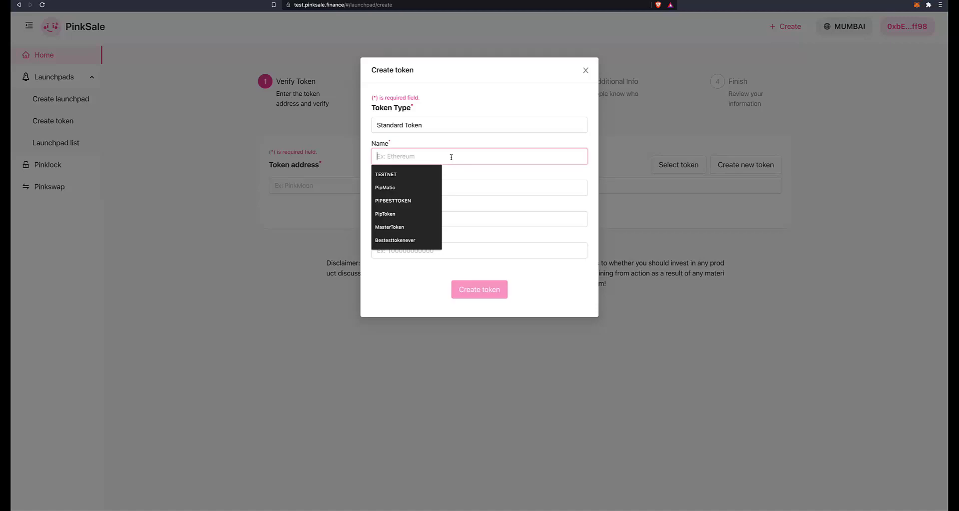
{"action": "type", "text": "MATICTEST"}
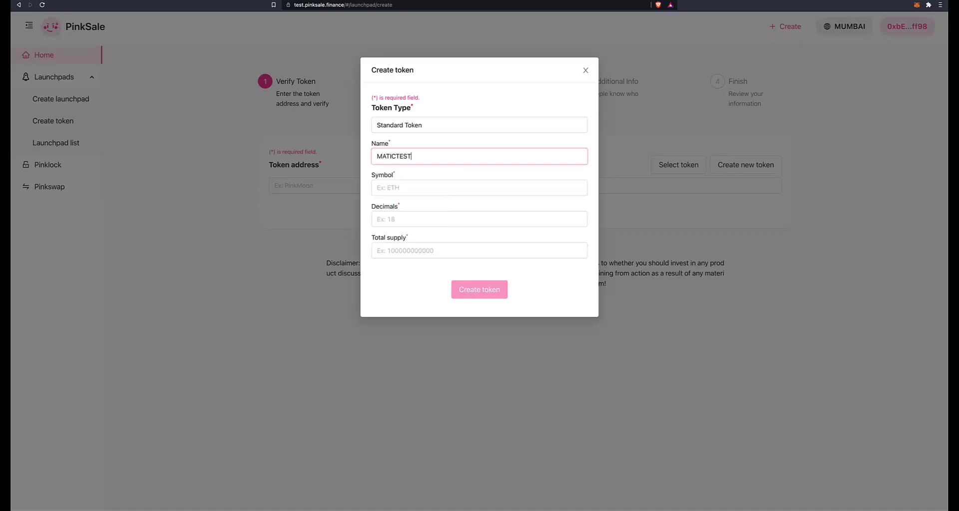
{"action": "left_click", "coordinate": [377, 186]}
{"action": "type", "text": "M"}
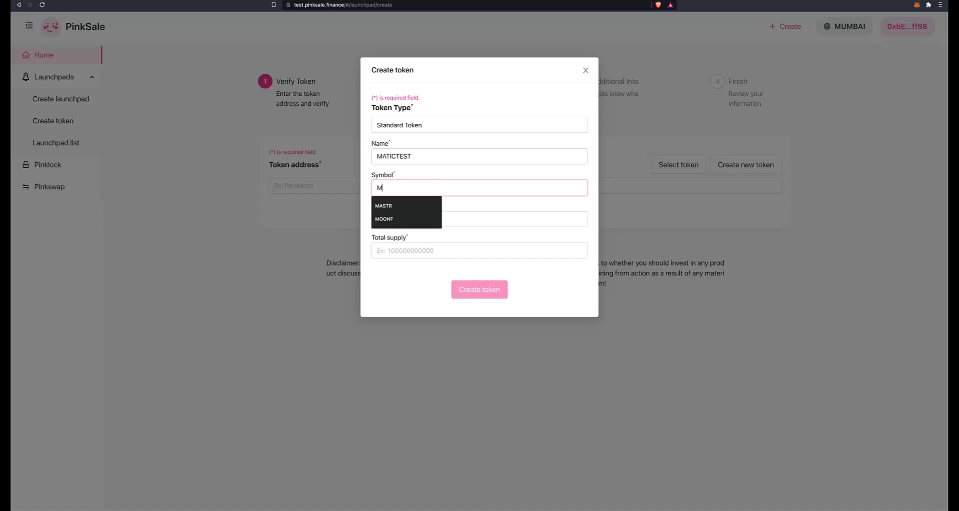
{"action": "type", "text": "TEST"}
{"action": "left_click", "coordinate": [420, 212]}
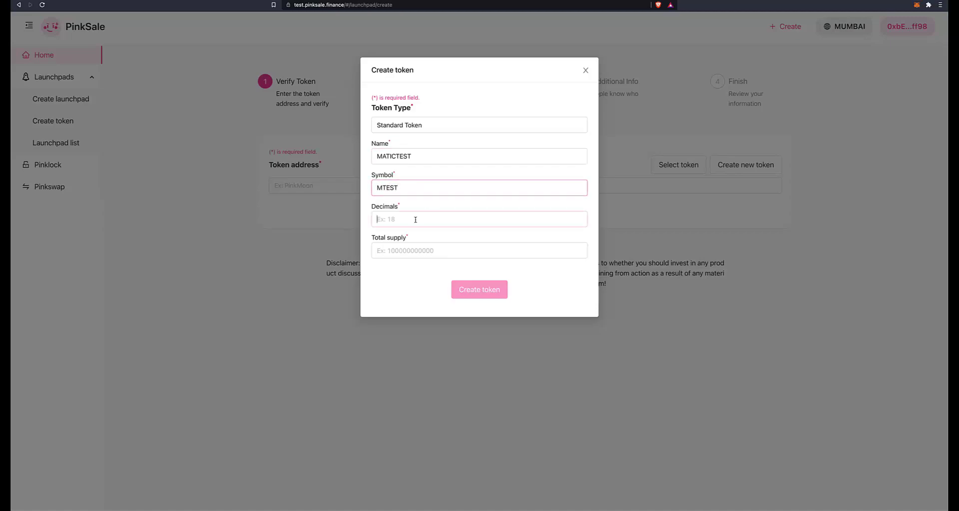
{"action": "type", "text": "18"}
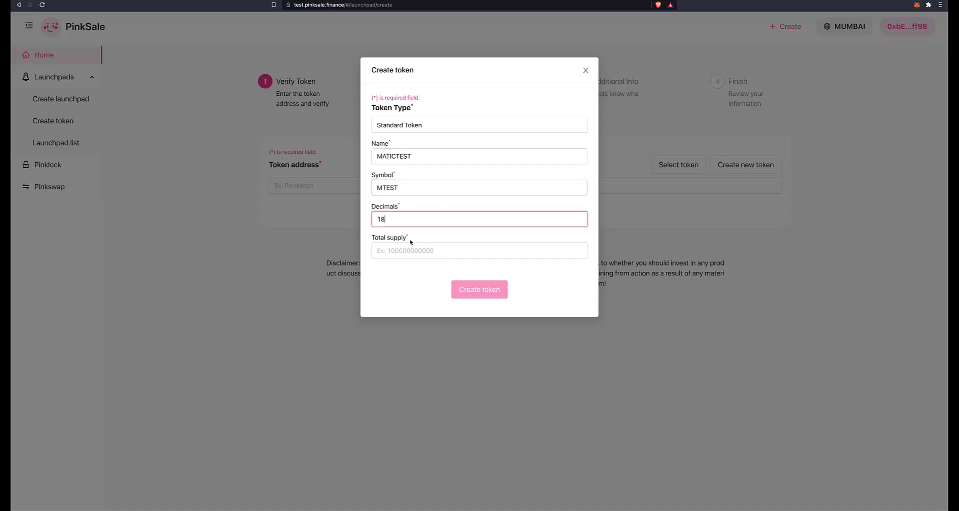
{"action": "left_click", "coordinate": [422, 251]}
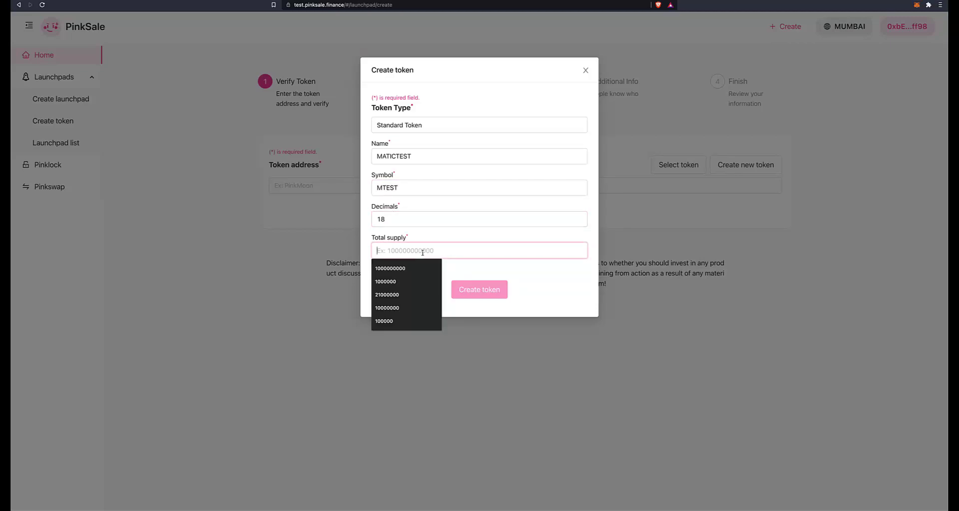
{"action": "type", "text": "1"}
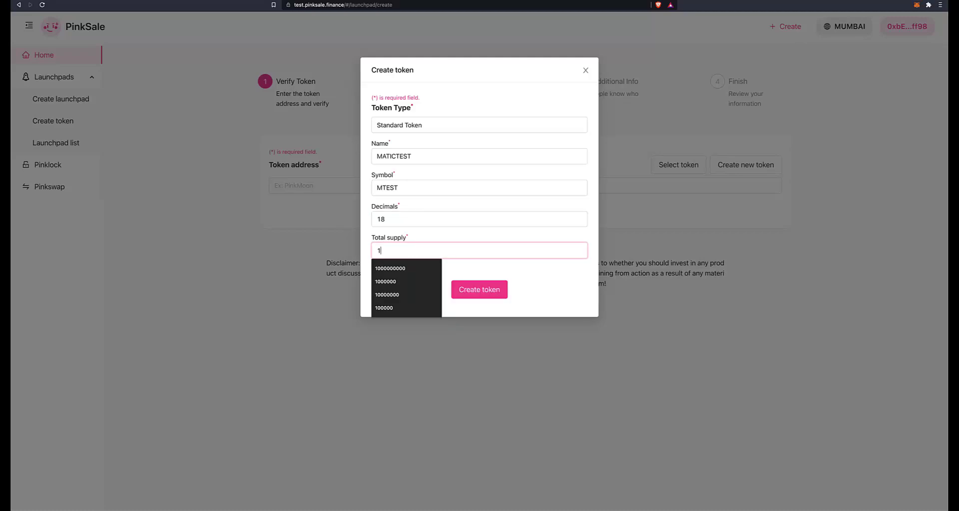
{"action": "type", "text": "000000000"}
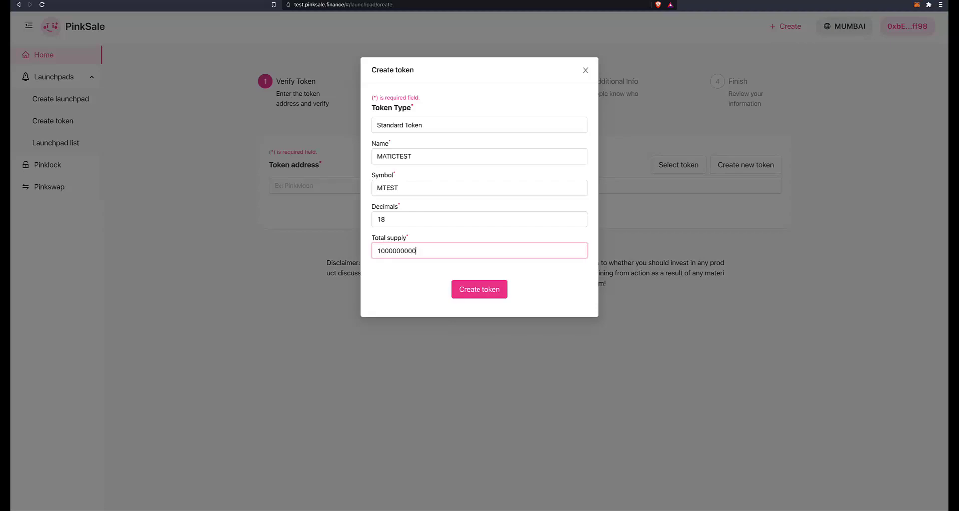
{"action": "left_click", "coordinate": [481, 292]}
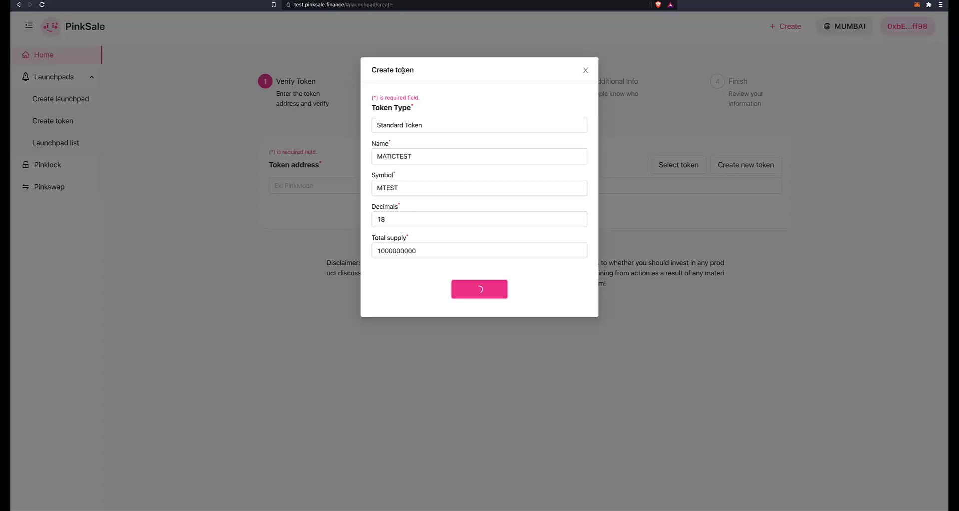
{"action": "double_click", "coordinate": [403, 71]}
{"action": "left_click_drag", "start_coordinate": [402, 70], "coordinate": [406, 70]}
{"action": "left_click", "coordinate": [420, 72]}
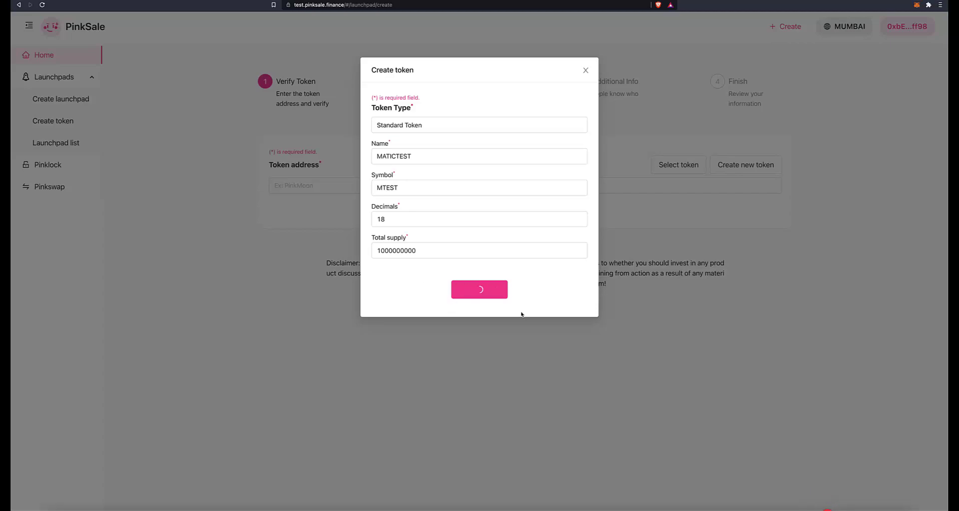
{"action": "right_click", "coordinate": [819, 497]}
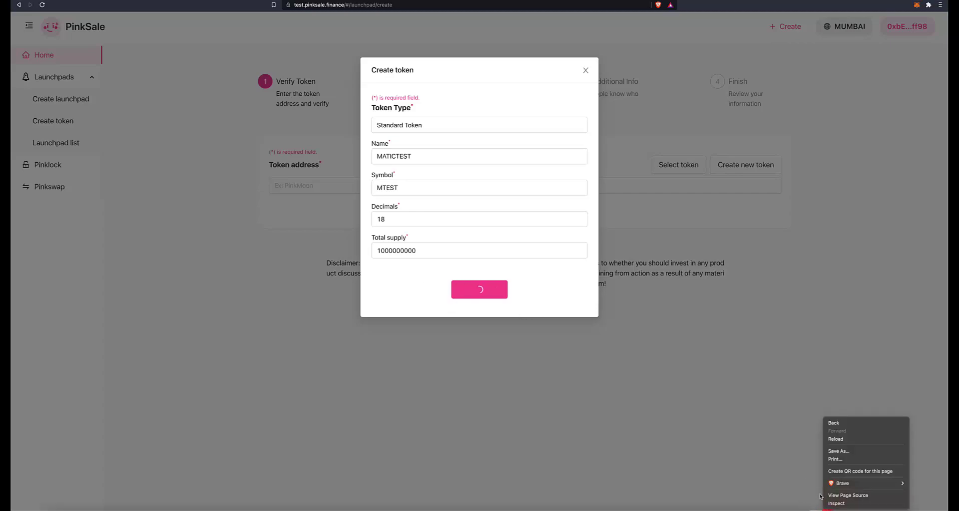
{"action": "left_click", "coordinate": [819, 499]}
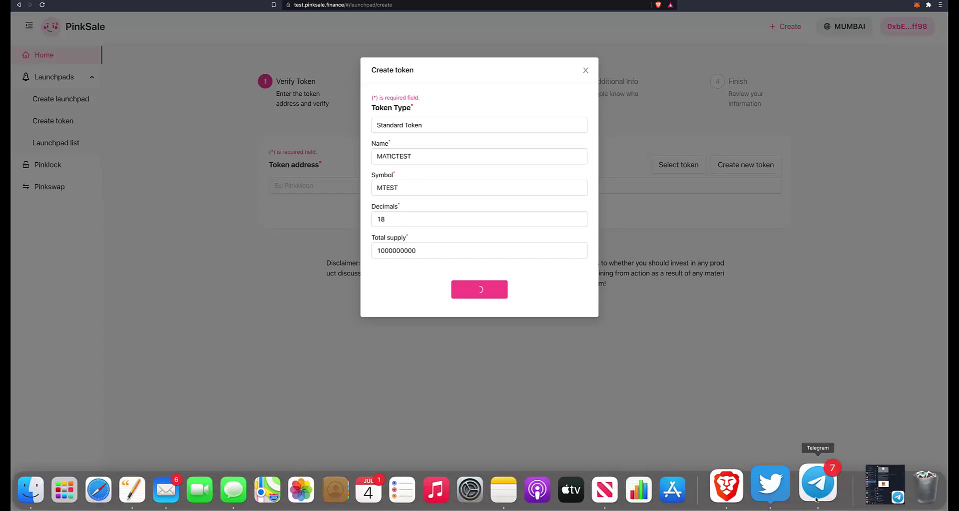
{"action": "right_click", "coordinate": [816, 500]}
{"action": "left_click", "coordinate": [811, 433]}
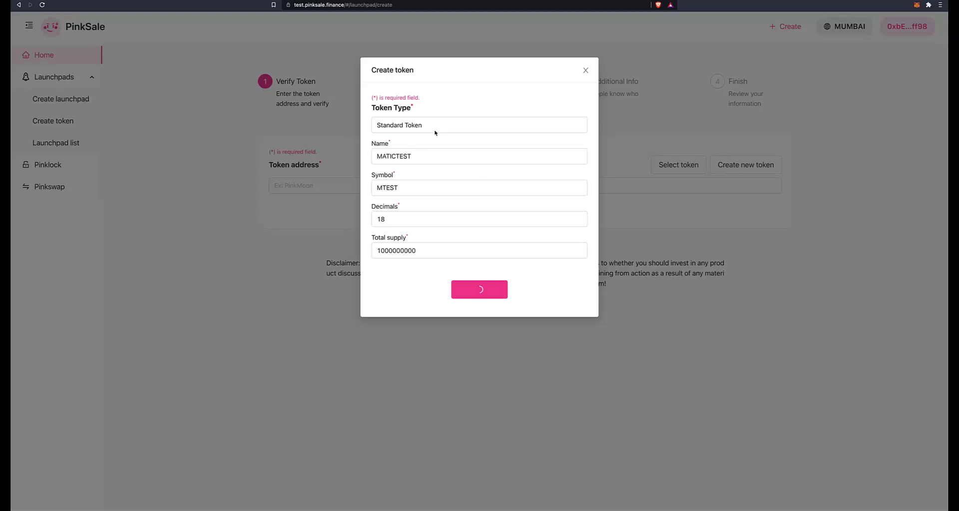
{"action": "key", "text": "Escape"}
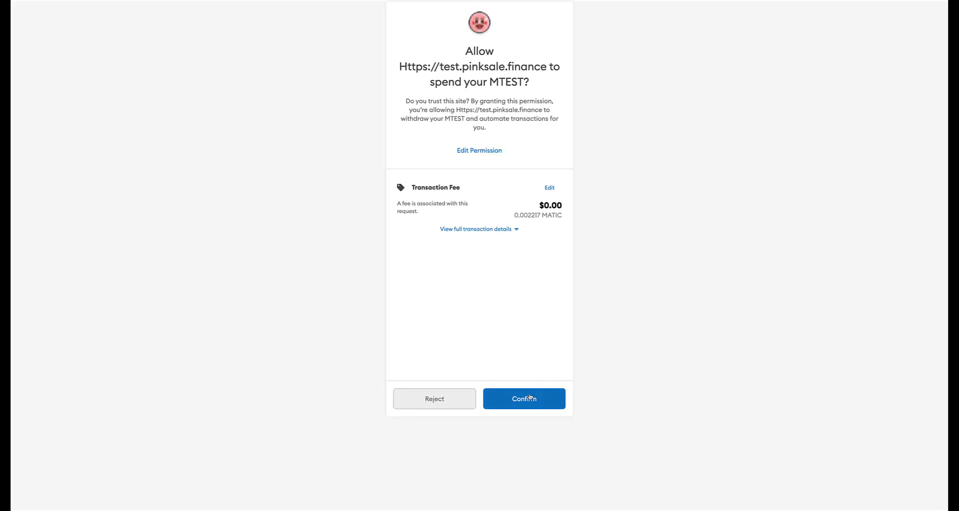
Step: Approve the MetaMask permission for PinkSale to spend MTEST and continue from token verification to the launchpad info
{"action": "left_click", "coordinate": [529, 398]}
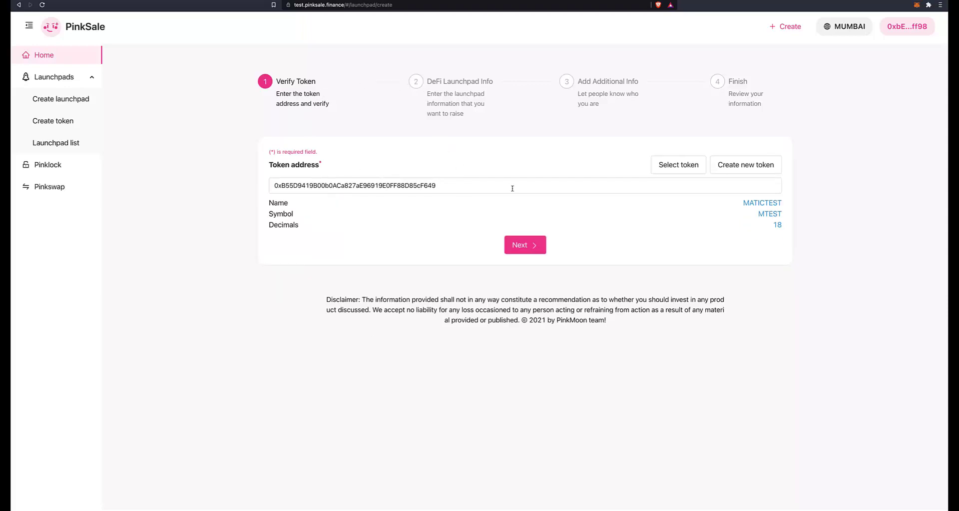
{"action": "left_click", "coordinate": [525, 248]}
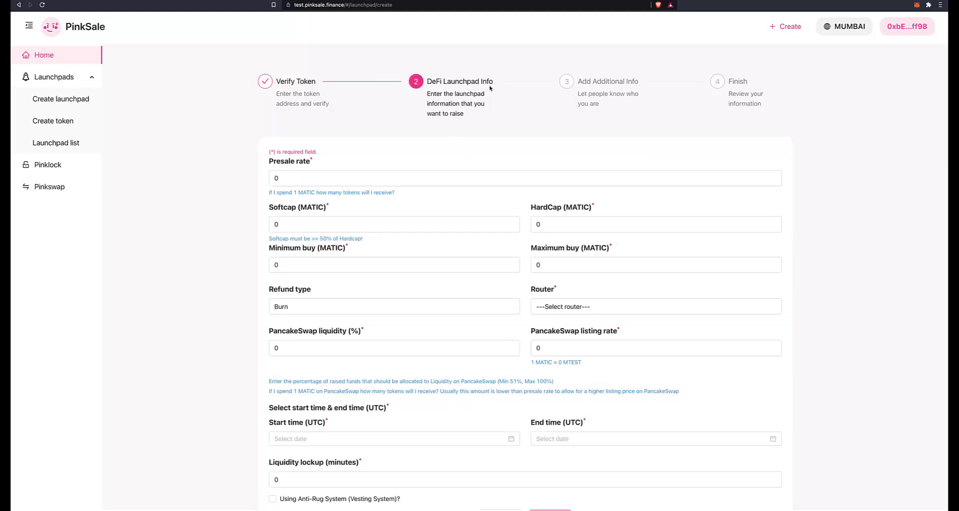
Step: Set the presale rate to 1250, the softcap to 200000 MATIC and the hardcap to 350000 MATIC
{"action": "scroll", "coordinate": [412, 172], "scroll_direction": "down", "scroll_amount": 2}
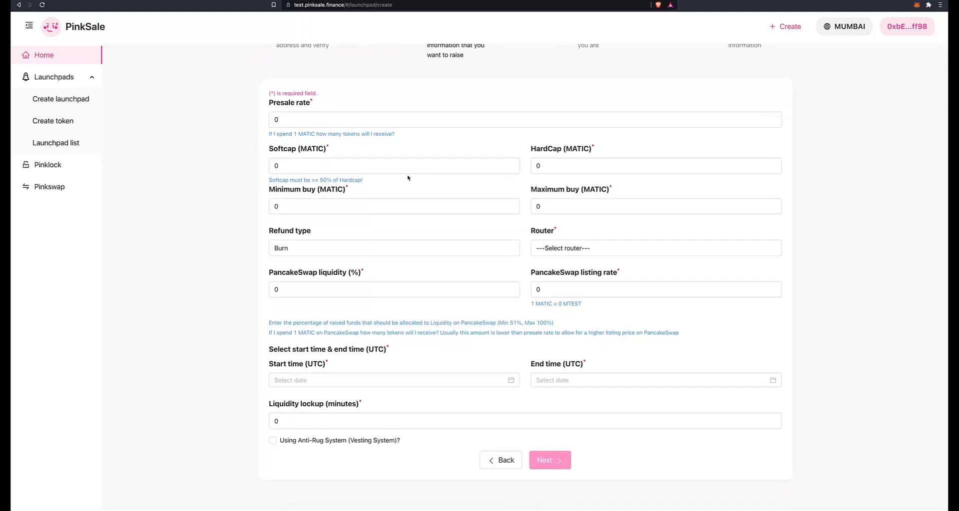
{"action": "scroll", "coordinate": [407, 178], "scroll_direction": "down", "scroll_amount": 1}
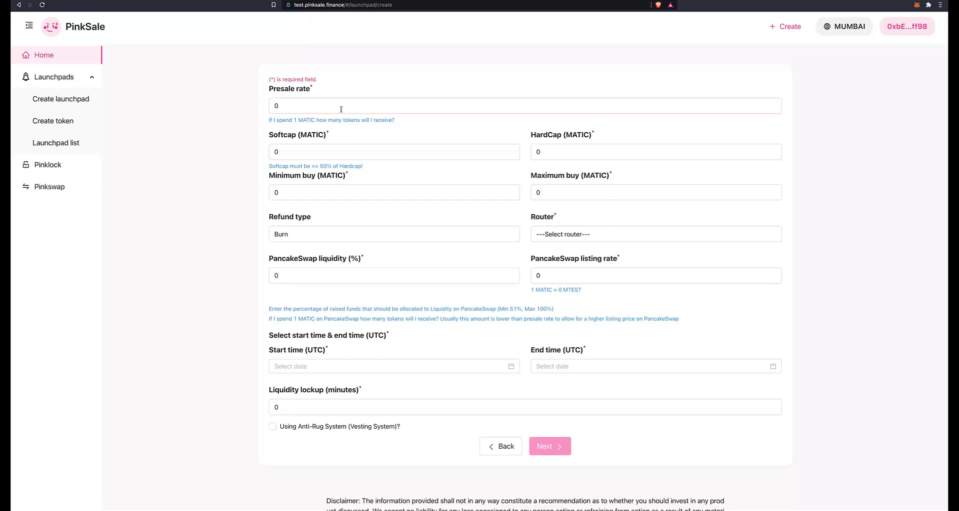
{"action": "left_click_drag", "start_coordinate": [306, 105], "coordinate": [260, 106]}
{"action": "type", "text": "1250"}
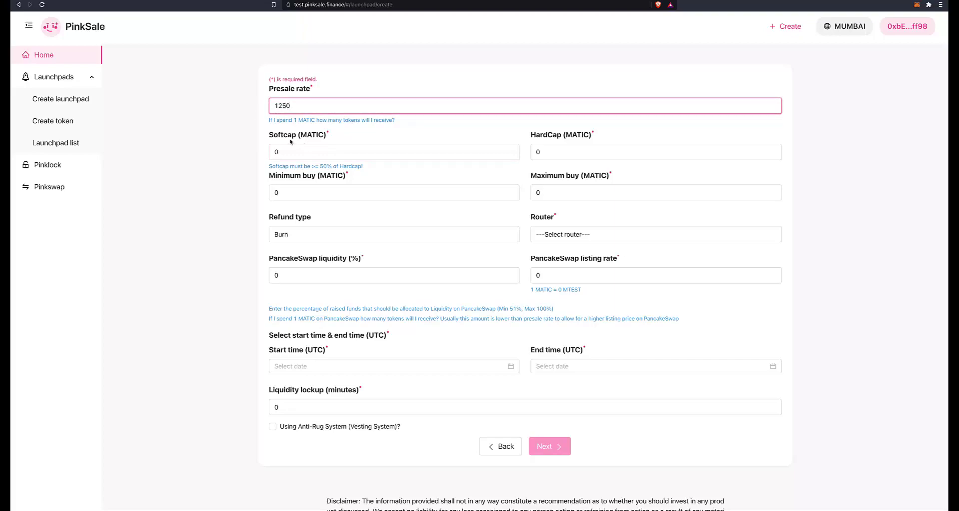
{"action": "left_click_drag", "start_coordinate": [272, 152], "coordinate": [253, 154]}
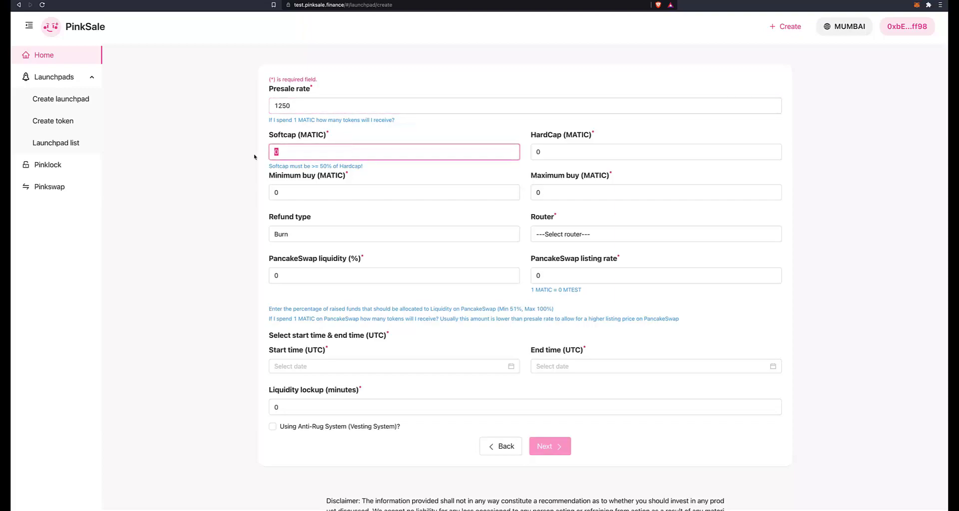
{"action": "type", "text": "200000"}
{"action": "left_click_drag", "start_coordinate": [553, 151], "coordinate": [523, 154]}
{"action": "type", "text": "350000"}
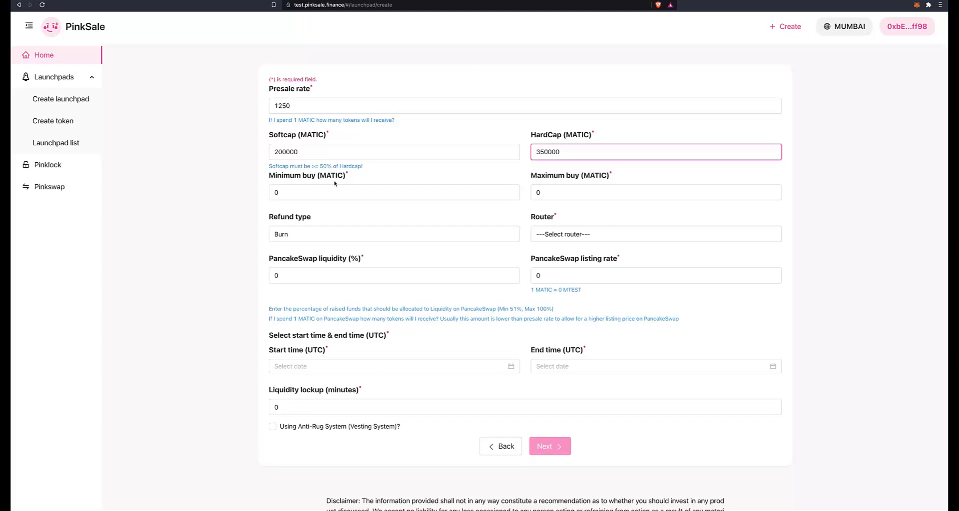
Step: Set the minimum buy to 50 MATIC and the maximum buy to 1000 MATIC
{"action": "left_click_drag", "start_coordinate": [300, 194], "coordinate": [257, 193]}
{"action": "type", "text": "50"}
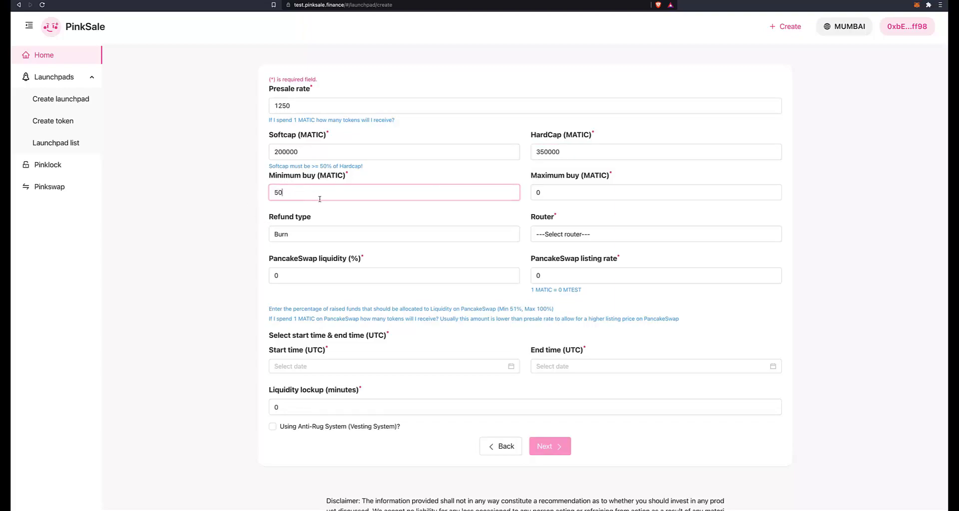
{"action": "key", "text": "Tab"}
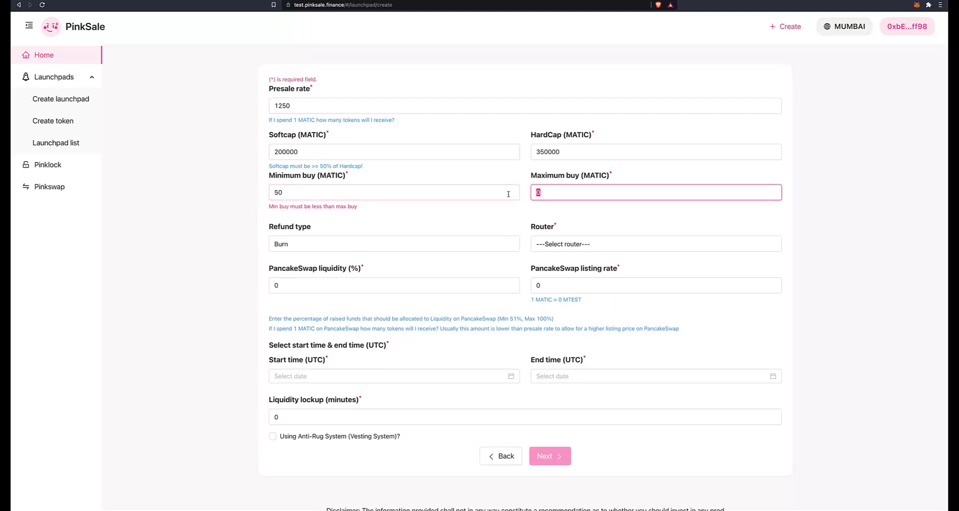
{"action": "type", "text": "1000"}
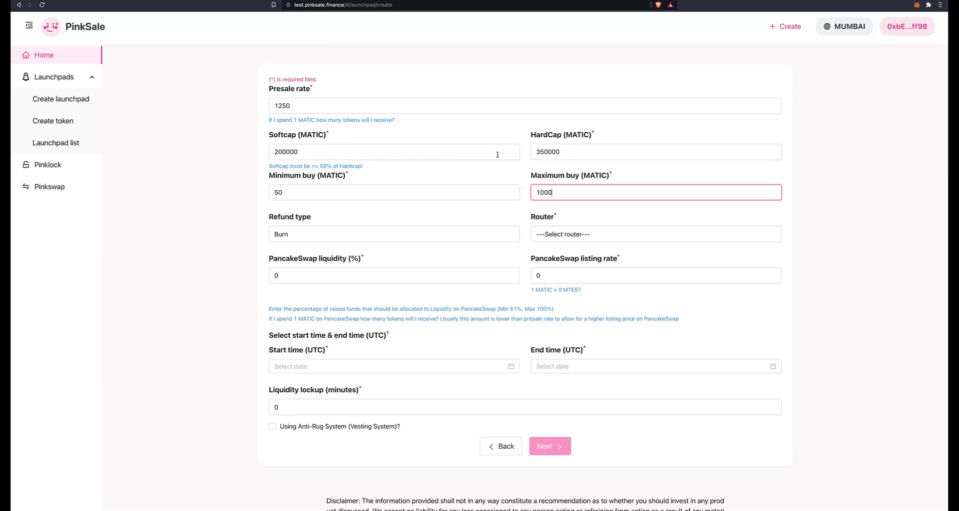
Step: Keep Burn as the refund type and select Quickswap as the router
{"action": "left_click", "coordinate": [298, 240]}
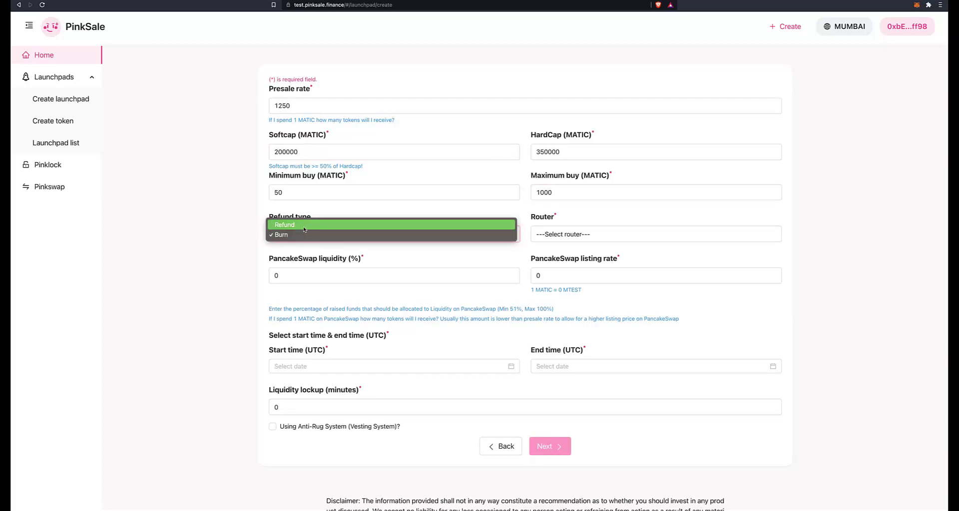
{"action": "left_click", "coordinate": [301, 235]}
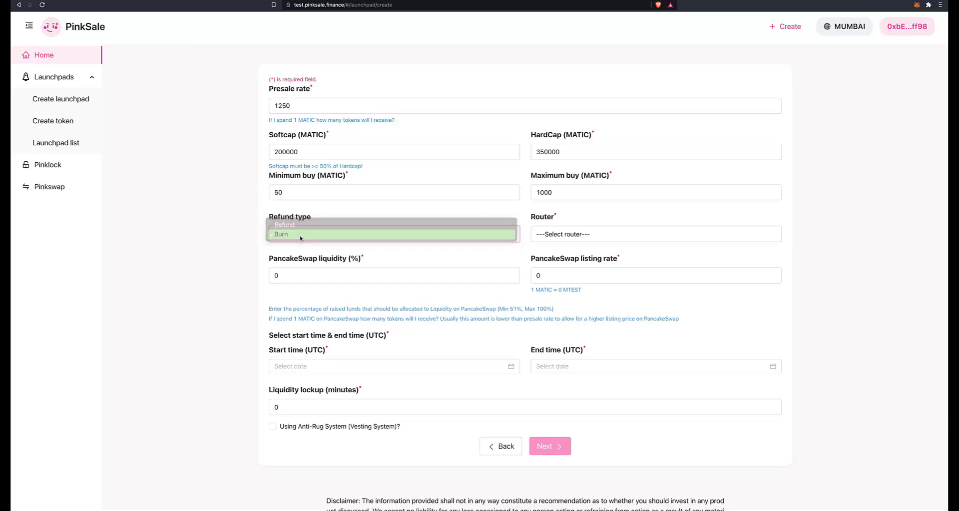
{"action": "left_click", "coordinate": [580, 232]}
{"action": "left_click", "coordinate": [572, 244]}
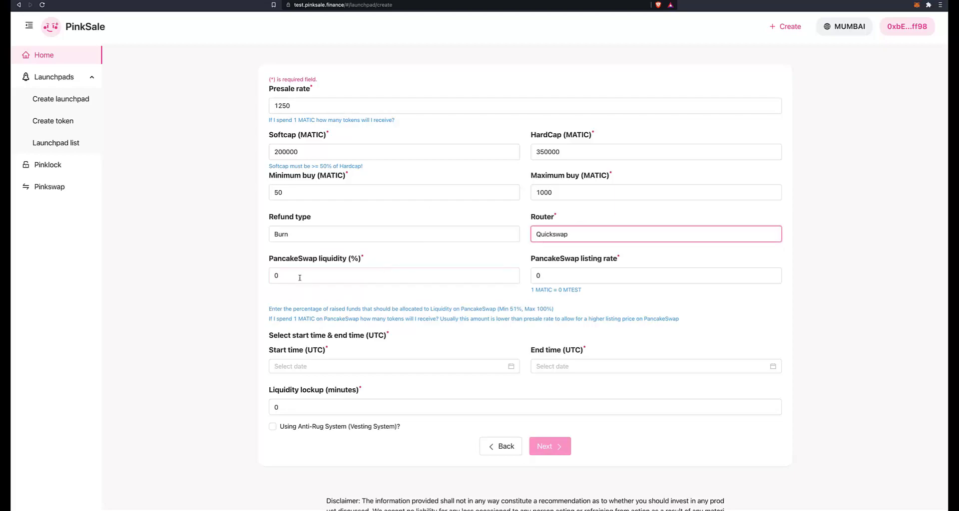
Step: Set the PancakeSwap liquidity to 51% and the PancakeSwap listing rate to 850
{"action": "left_click_drag", "start_coordinate": [300, 278], "coordinate": [248, 280]}
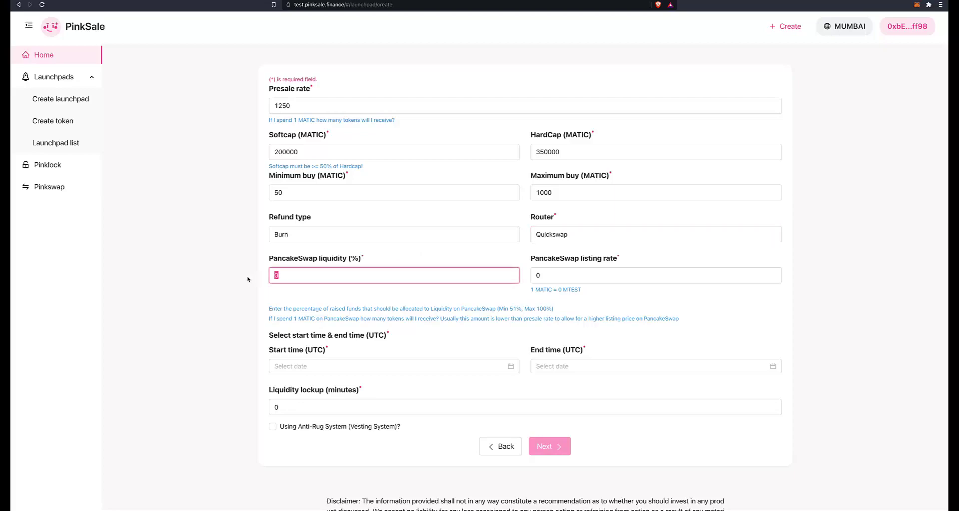
{"action": "type", "text": "51"}
{"action": "left_click_drag", "start_coordinate": [545, 277], "coordinate": [532, 277]}
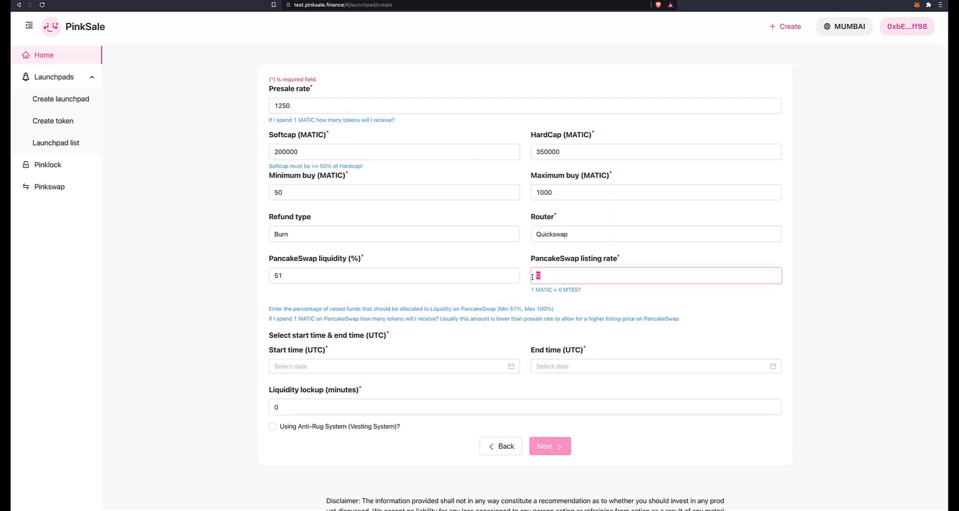
{"action": "type", "text": "850"}
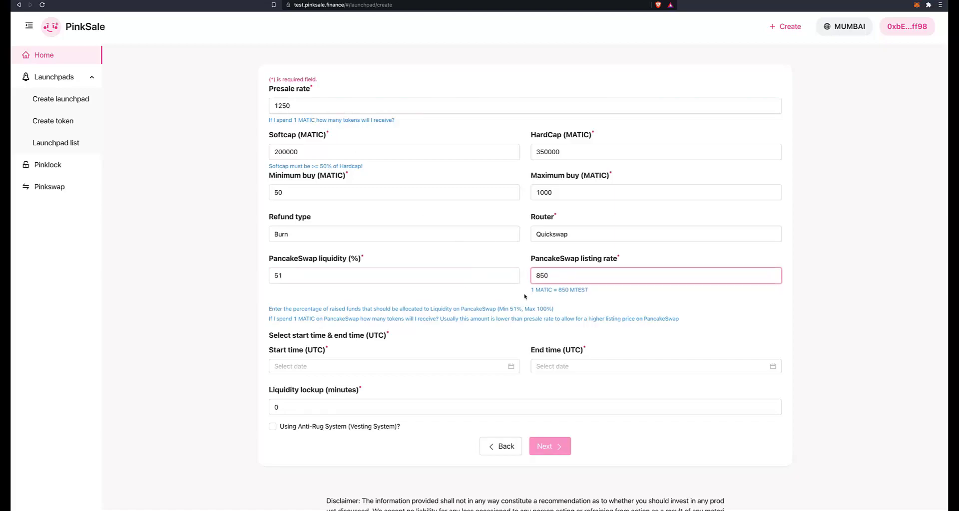
{"action": "left_click", "coordinate": [474, 329]}
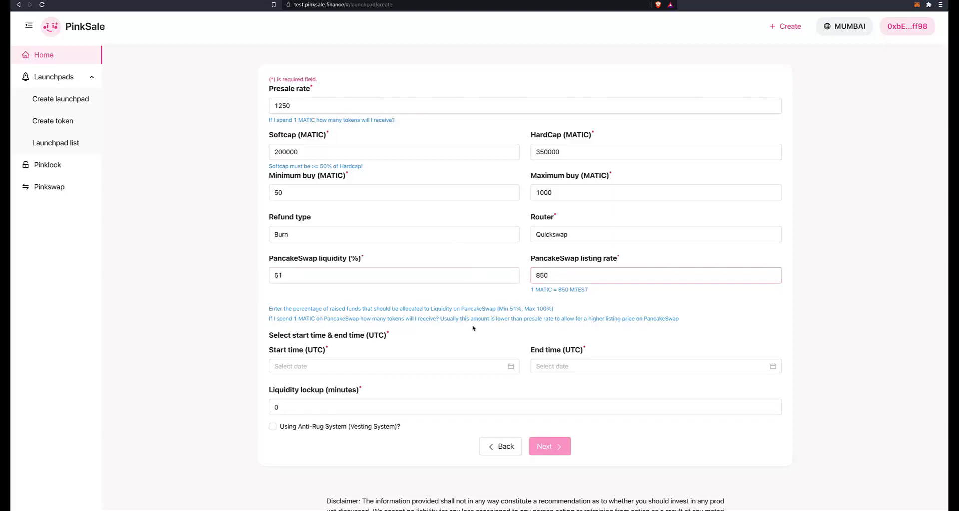
Step: Set the presale start time to 5 July 2021 at 08:22 UTC
{"action": "left_click", "coordinate": [493, 370]}
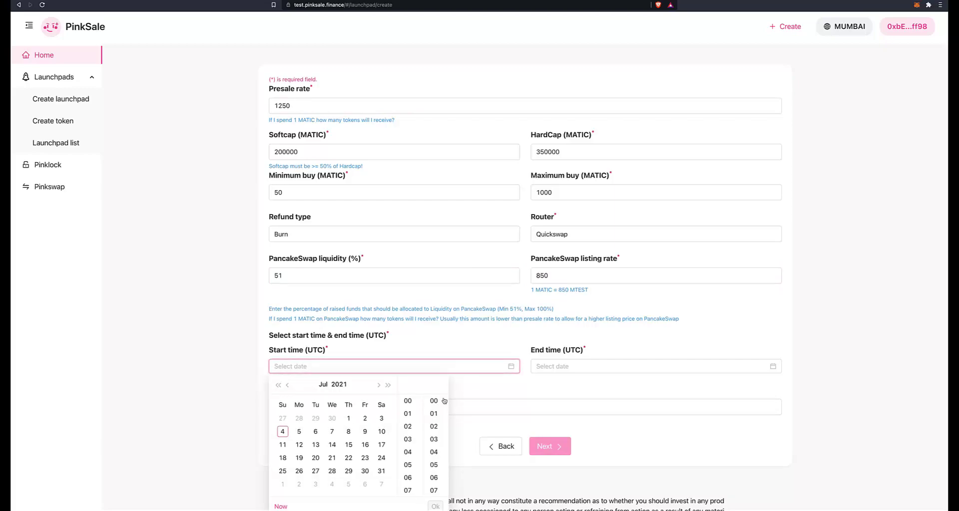
{"action": "left_click", "coordinate": [298, 432]}
{"action": "left_click", "coordinate": [450, 507]}
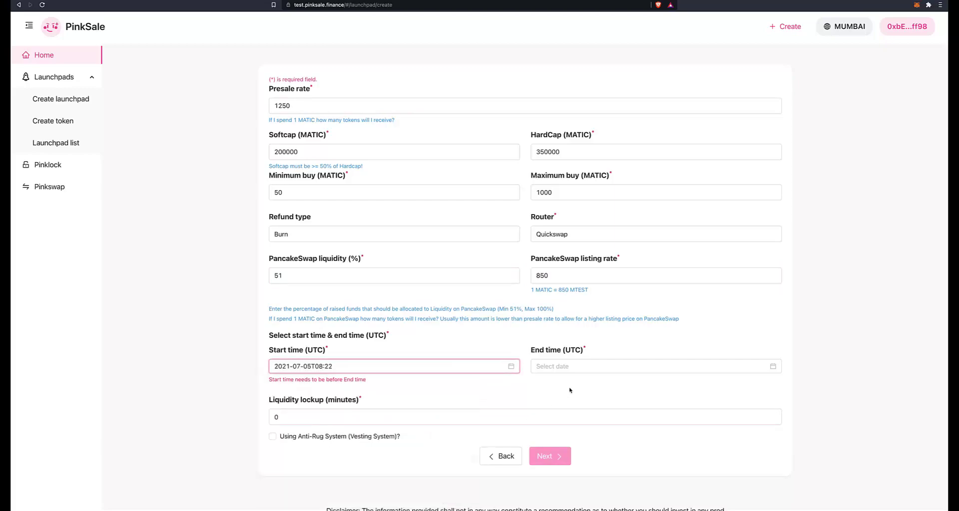
Step: Set the presale end time to 9 July 2021 at 08:22 UTC
{"action": "left_click", "coordinate": [578, 369]}
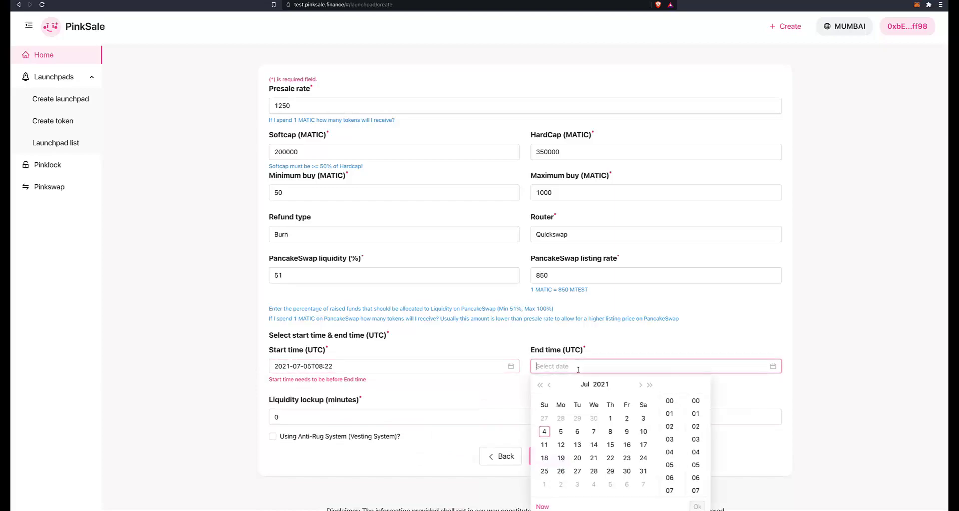
{"action": "left_click", "coordinate": [626, 432]}
{"action": "left_click", "coordinate": [712, 507]}
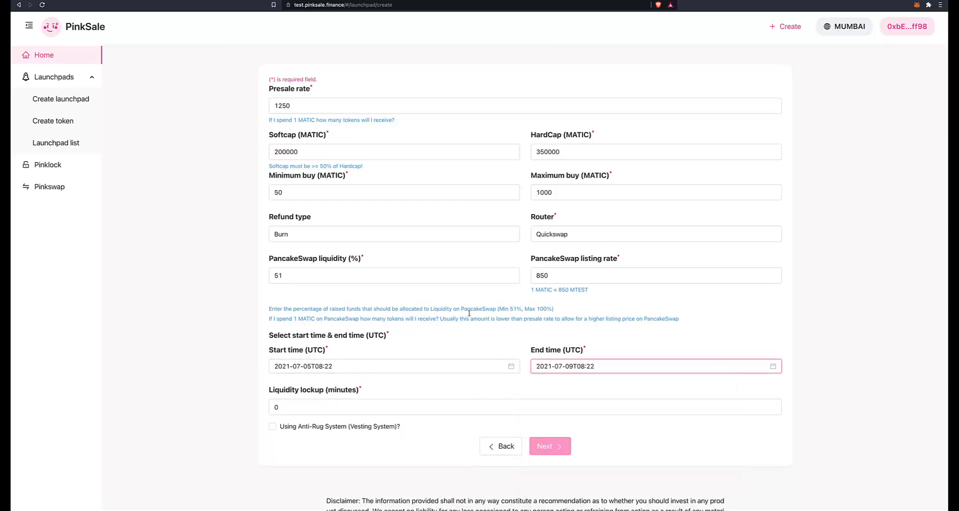
Step: Set the liquidity lockup to 10 minutes and proceed to the additional project information
{"action": "scroll", "coordinate": [454, 274], "scroll_direction": "down", "scroll_amount": 1}
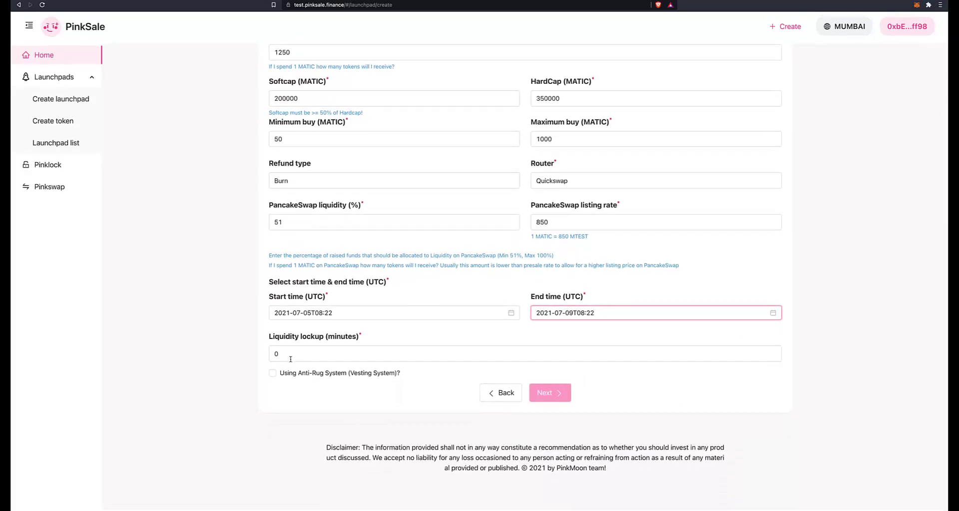
{"action": "left_click", "coordinate": [277, 355]}
{"action": "type", "text": "10"}
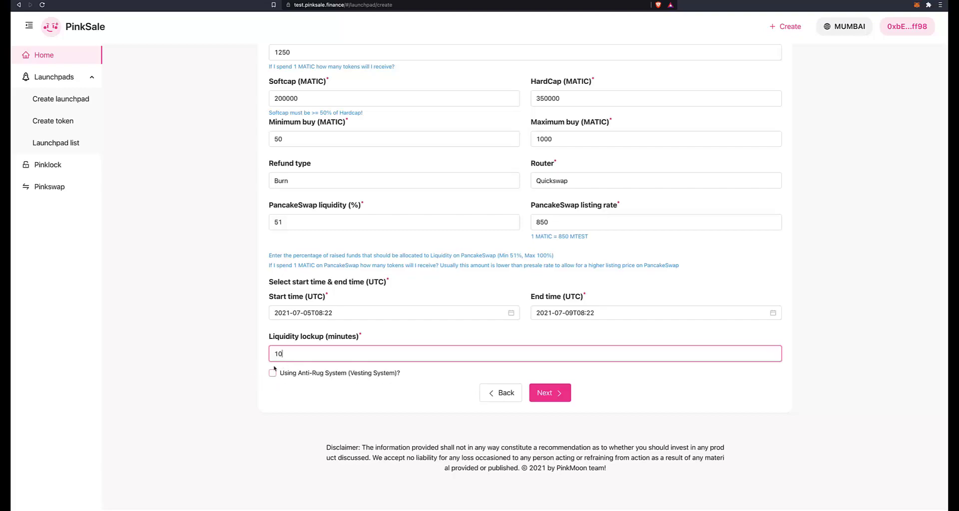
{"action": "left_click", "coordinate": [547, 399]}
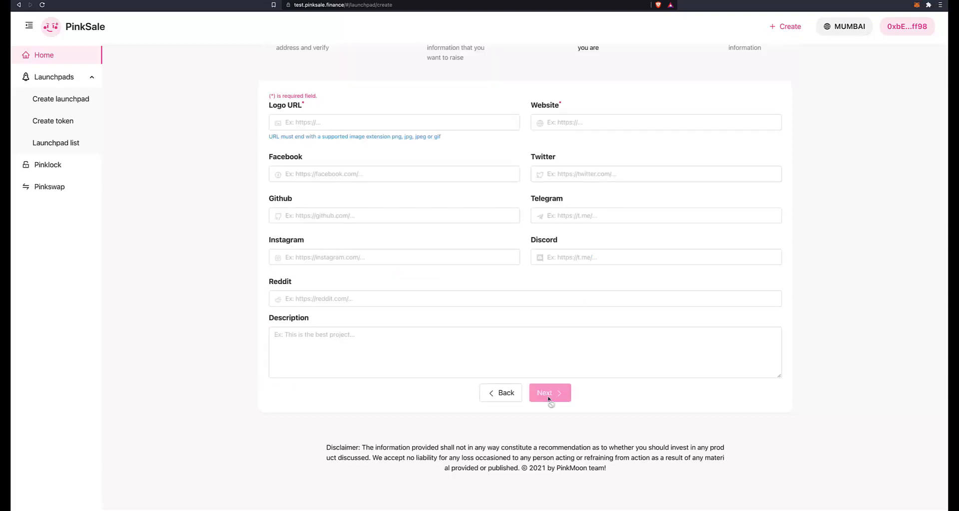
Step: Fill in the logo URL with the previously used DuckDuckGo image link that points to lofrev.net
{"action": "scroll", "coordinate": [471, 366], "scroll_direction": "up", "scroll_amount": 1}
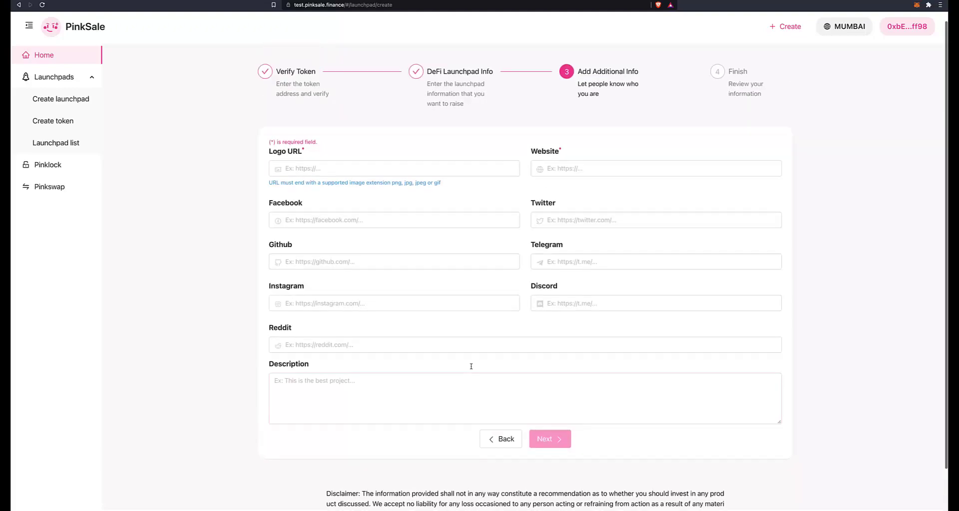
{"action": "left_click", "coordinate": [288, 169]}
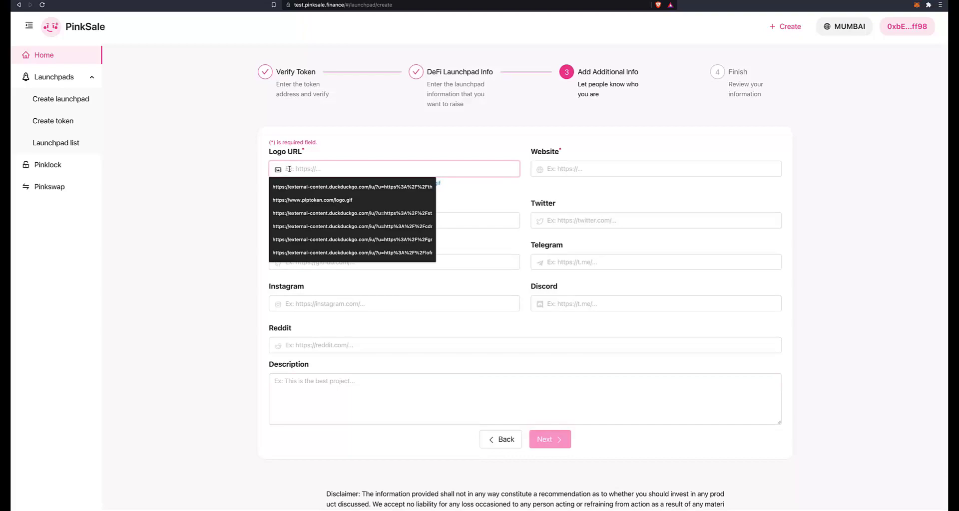
{"action": "left_click", "coordinate": [413, 253]}
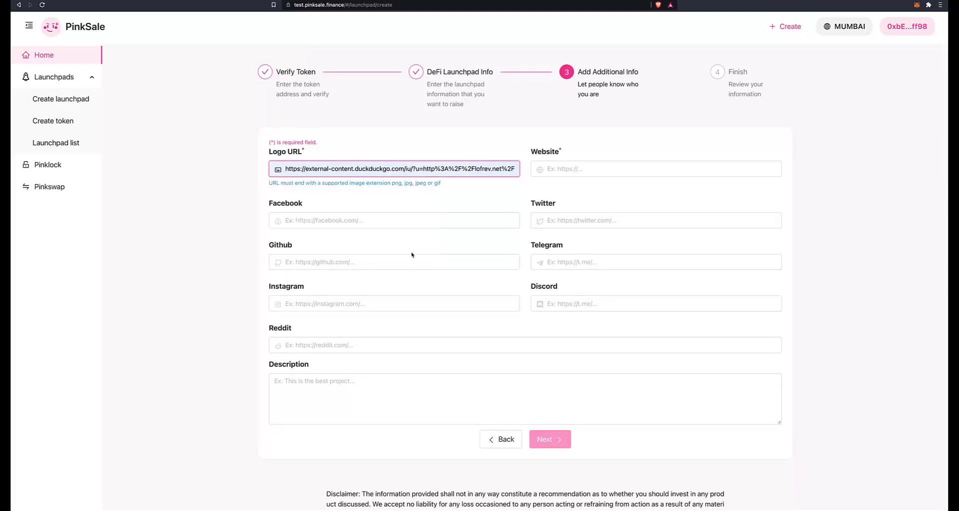
{"action": "left_click", "coordinate": [556, 170]}
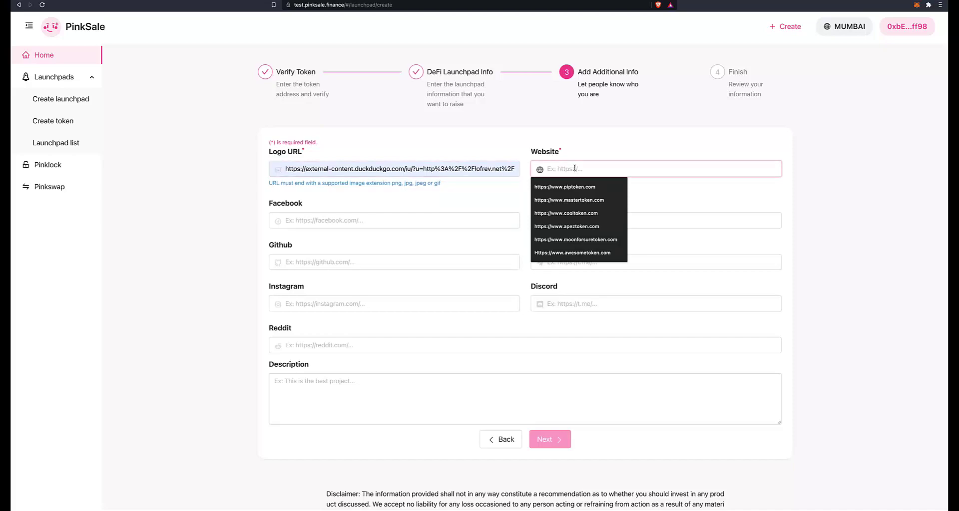
{"action": "type", "text": "h"}
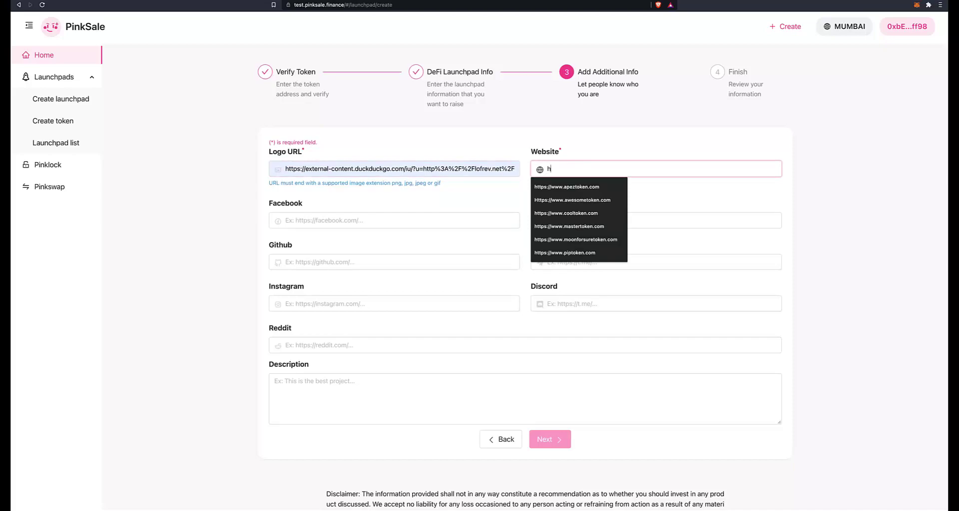
{"action": "type", "text": "ttps://www.matictest.com"}
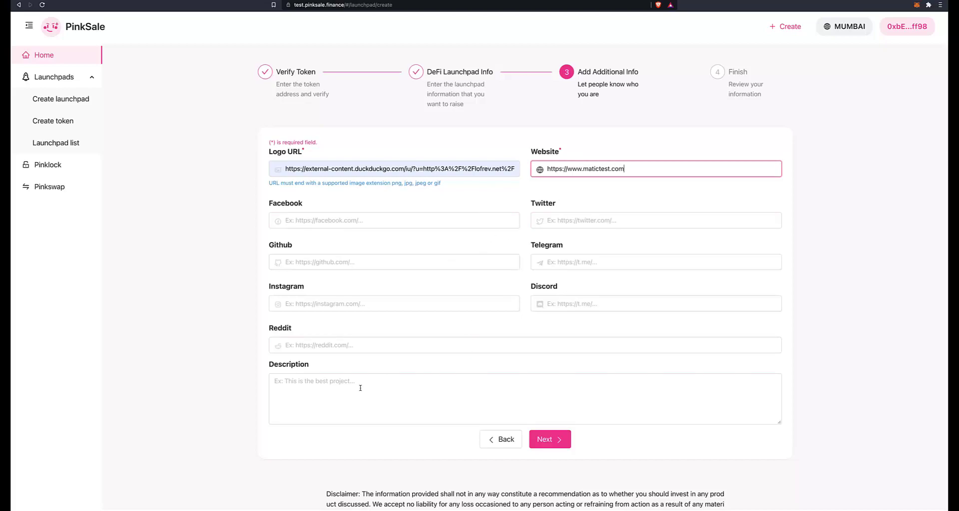
{"action": "left_click", "coordinate": [547, 443]}
Step: Review the launchpad summary, submit it and confirm the contract interaction in MetaMask
{"action": "scroll", "coordinate": [545, 440], "scroll_direction": "down", "scroll_amount": 1}
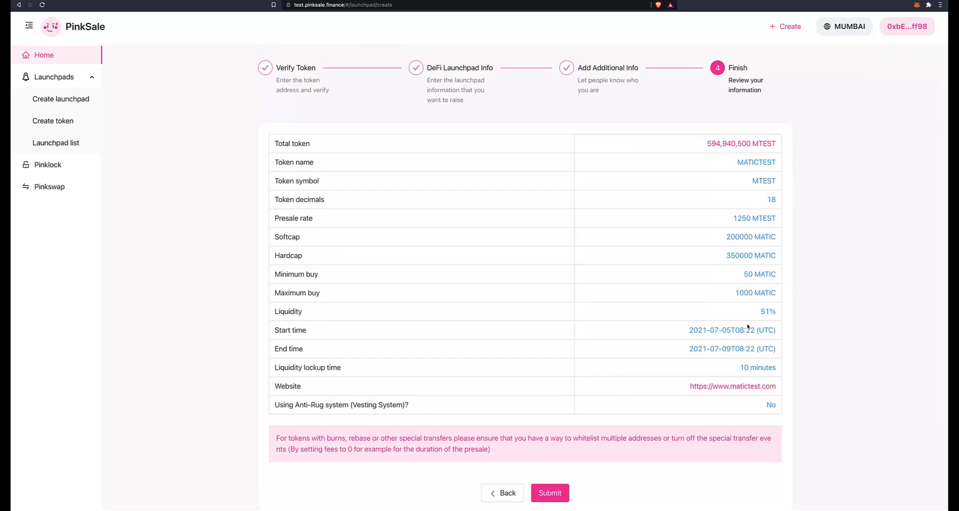
{"action": "scroll", "coordinate": [756, 346], "scroll_direction": "down", "scroll_amount": 1}
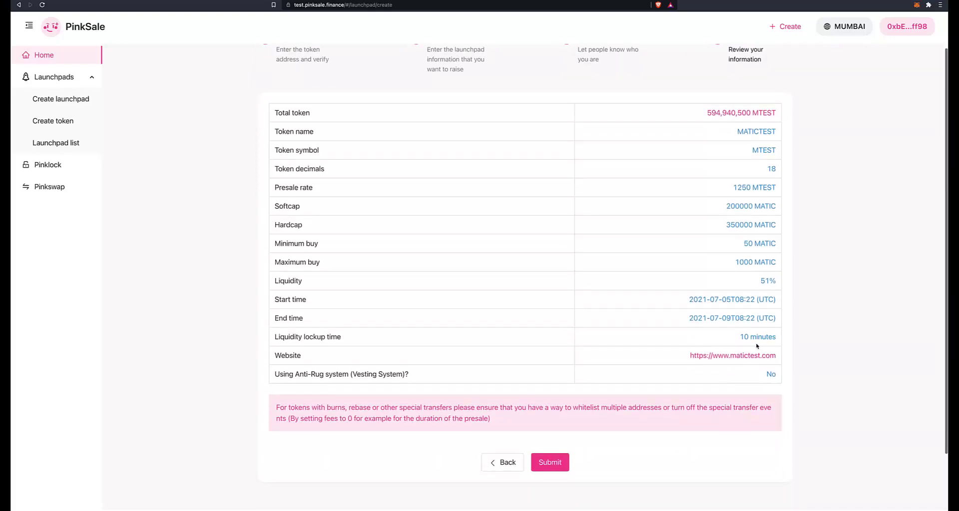
{"action": "left_click", "coordinate": [549, 462]}
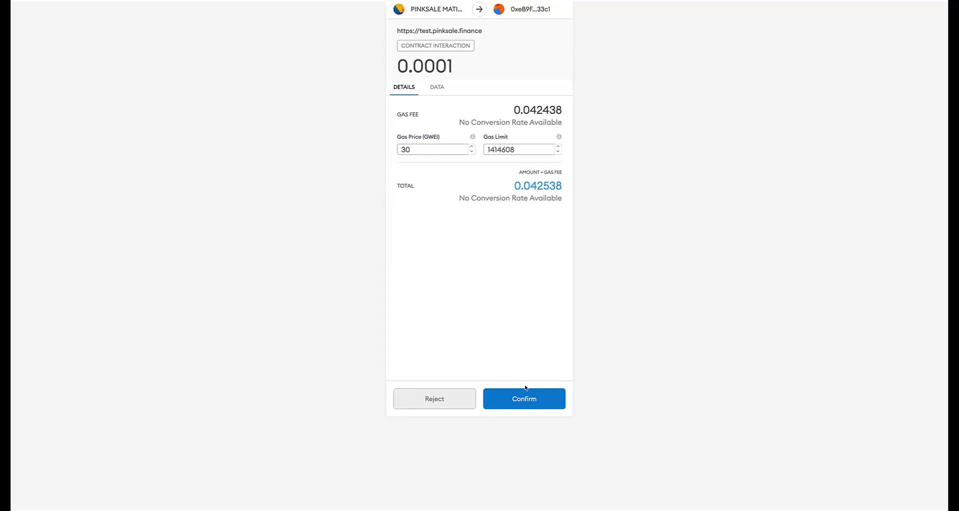
{"action": "left_click", "coordinate": [525, 400]}
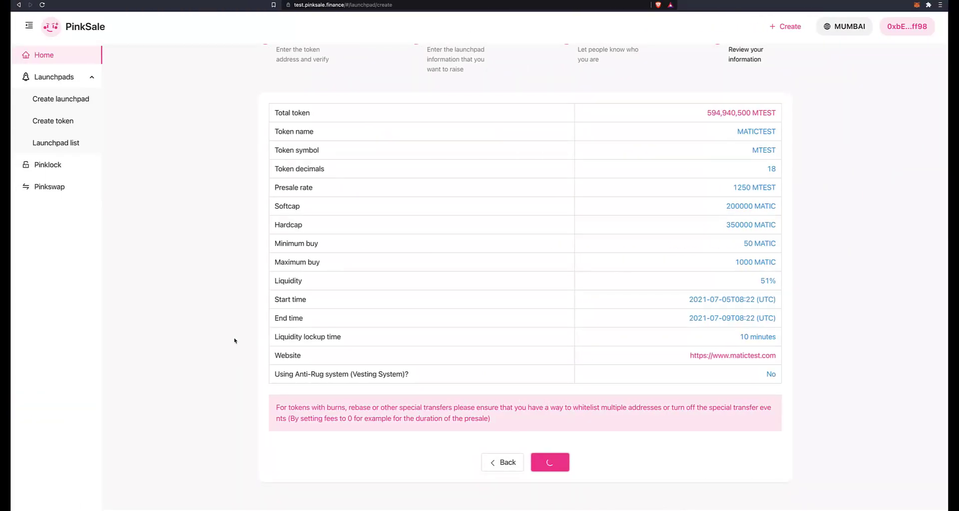
Step: Look over the new MATICTEST launchpad page and open the list of all launchpads
{"action": "scroll", "coordinate": [234, 341], "scroll_direction": "up", "scroll_amount": 1}
{"action": "scroll", "coordinate": [234, 341], "scroll_direction": "up", "scroll_amount": 2}
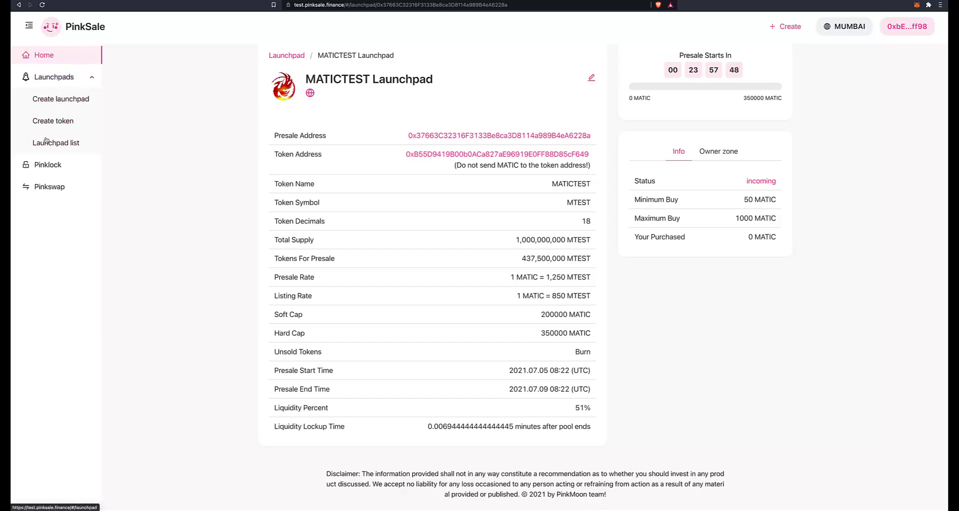
{"action": "left_click", "coordinate": [58, 144]}
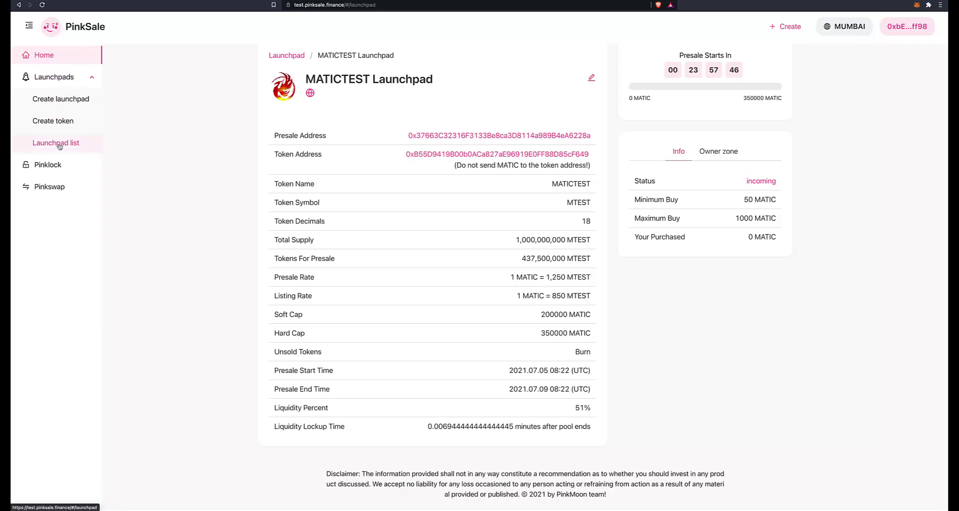
{"action": "scroll", "coordinate": [705, 338], "scroll_direction": "down", "scroll_amount": 1}
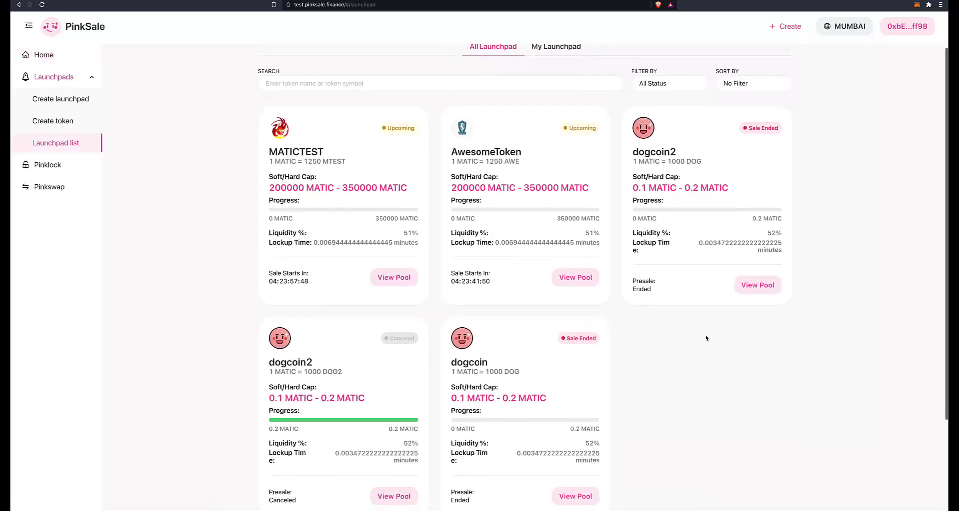